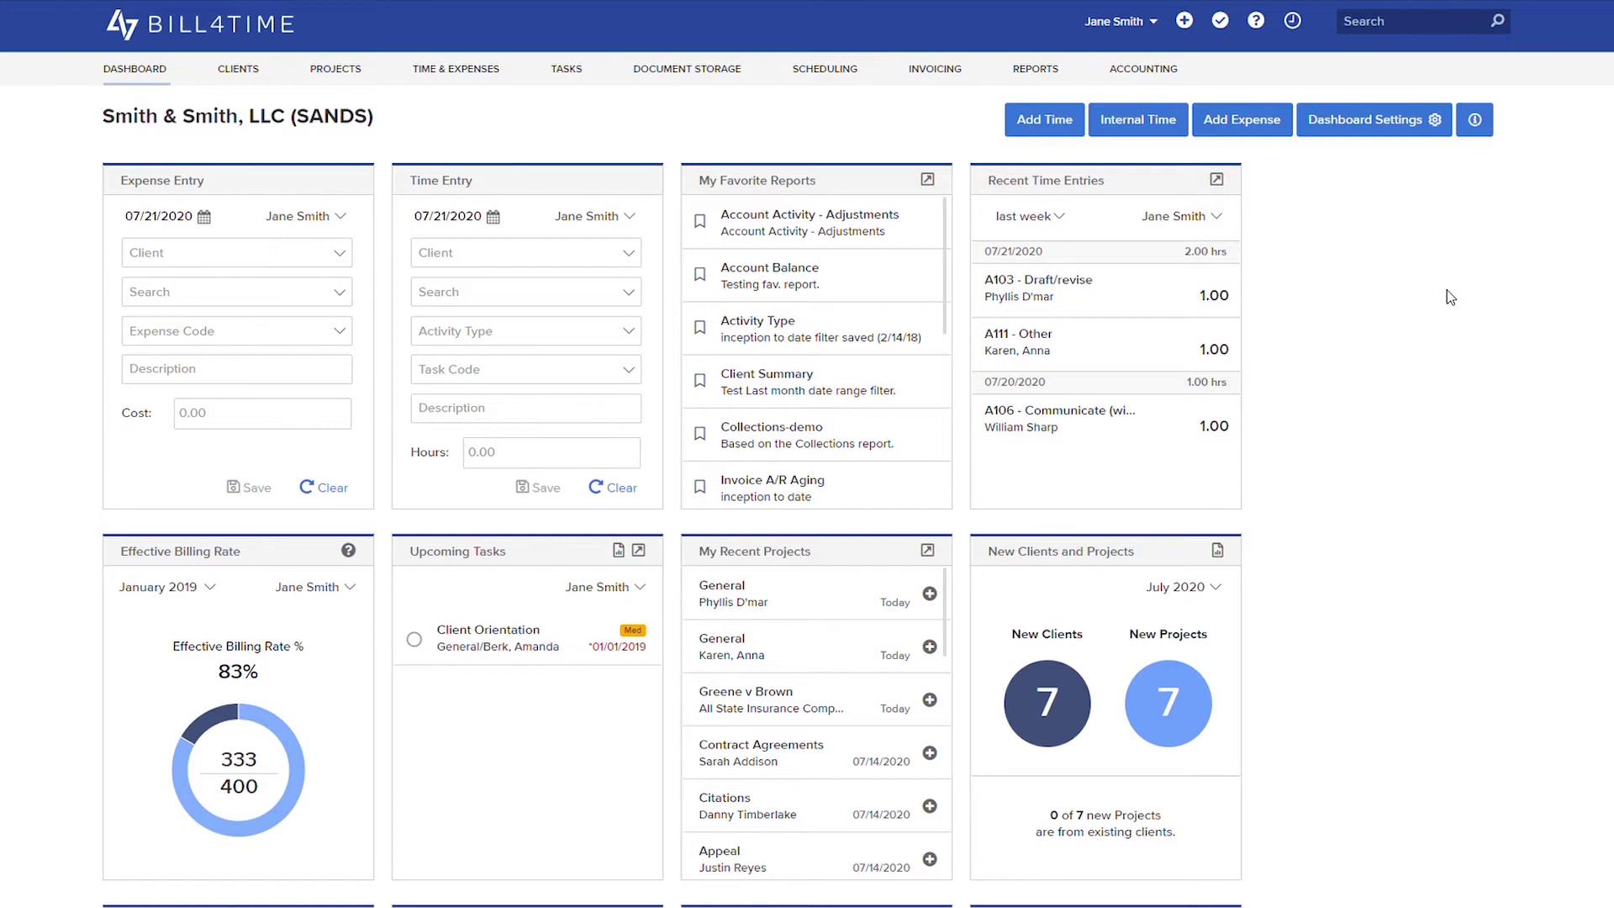
- Set the firm's document storage option to Use NetDocuments Storage in the settings
{"action": "left_click", "coordinate": [1108, 25]}
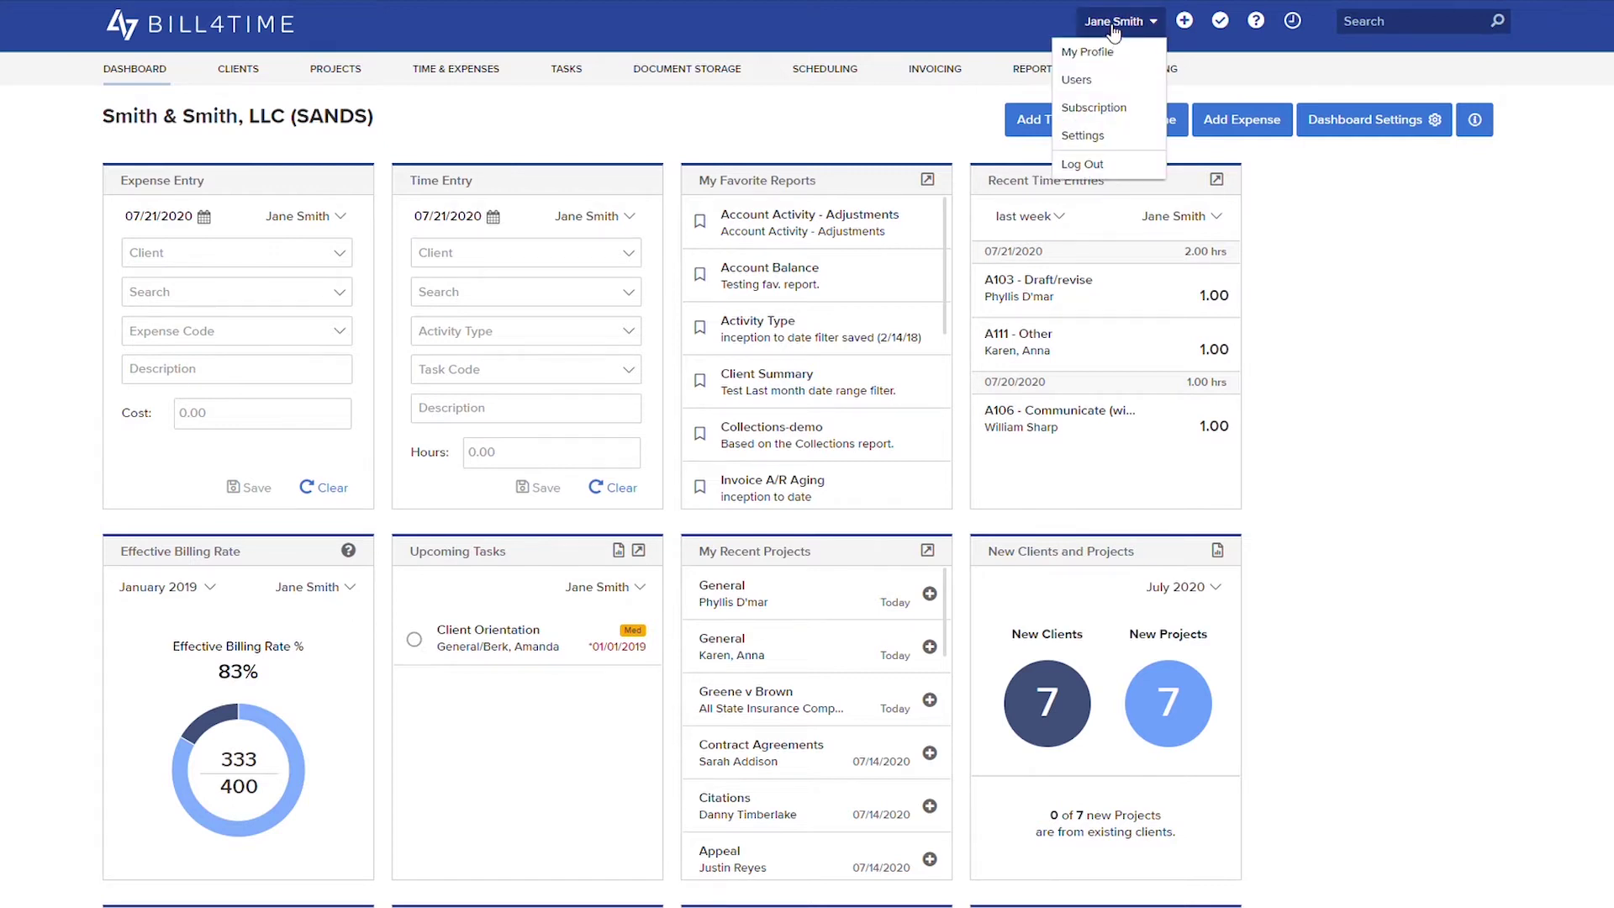
{"action": "left_click", "coordinate": [1098, 141]}
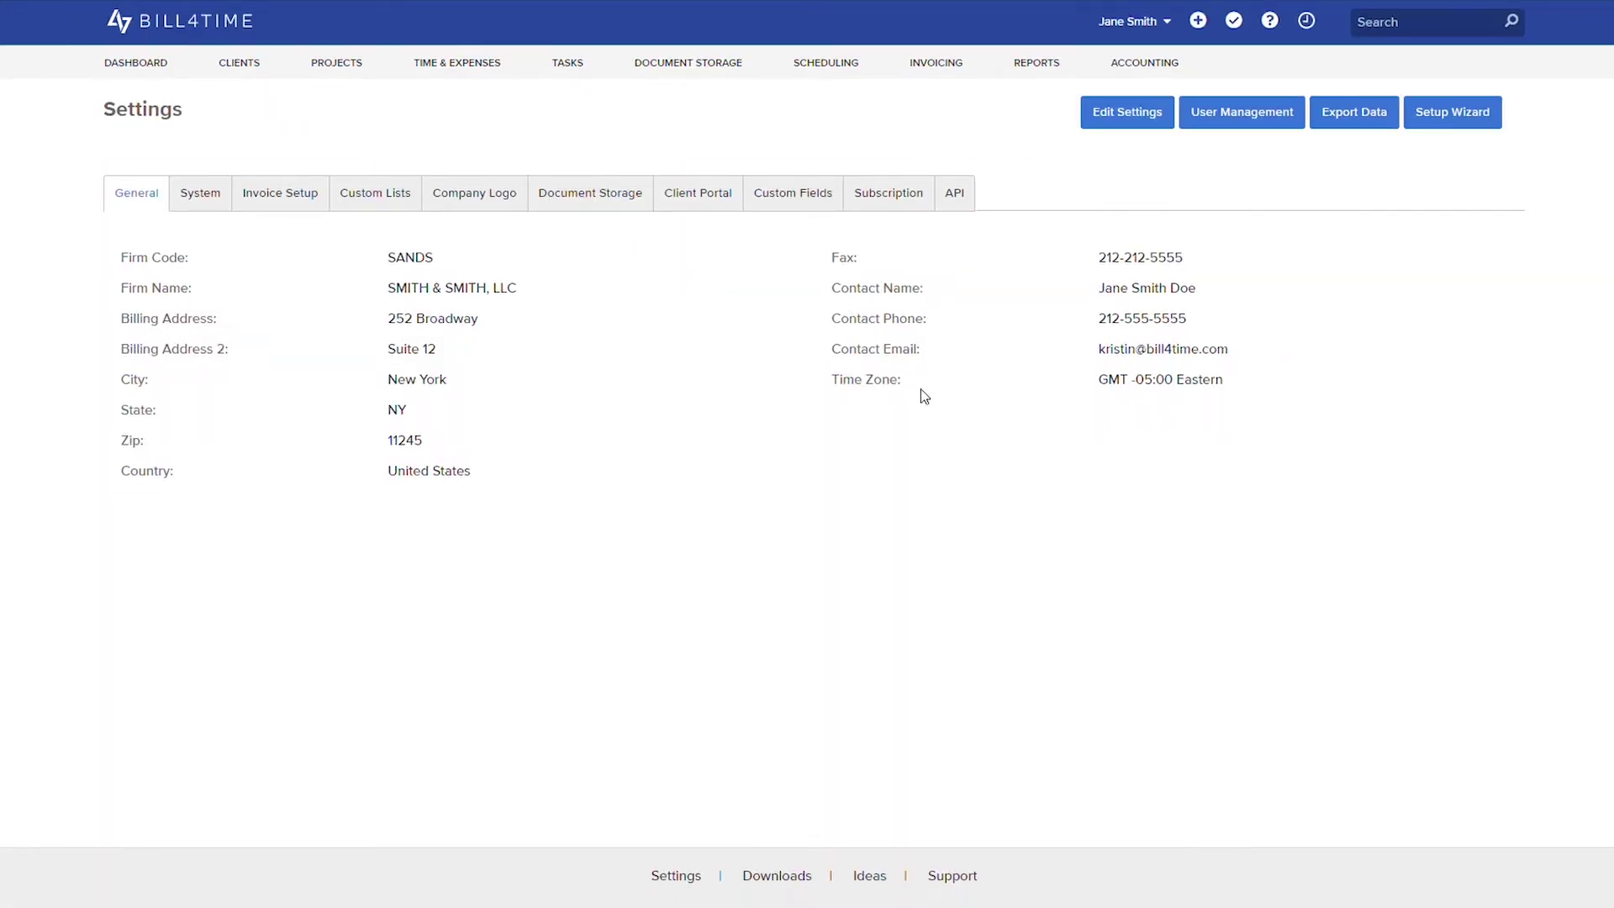
{"action": "left_click", "coordinate": [593, 202]}
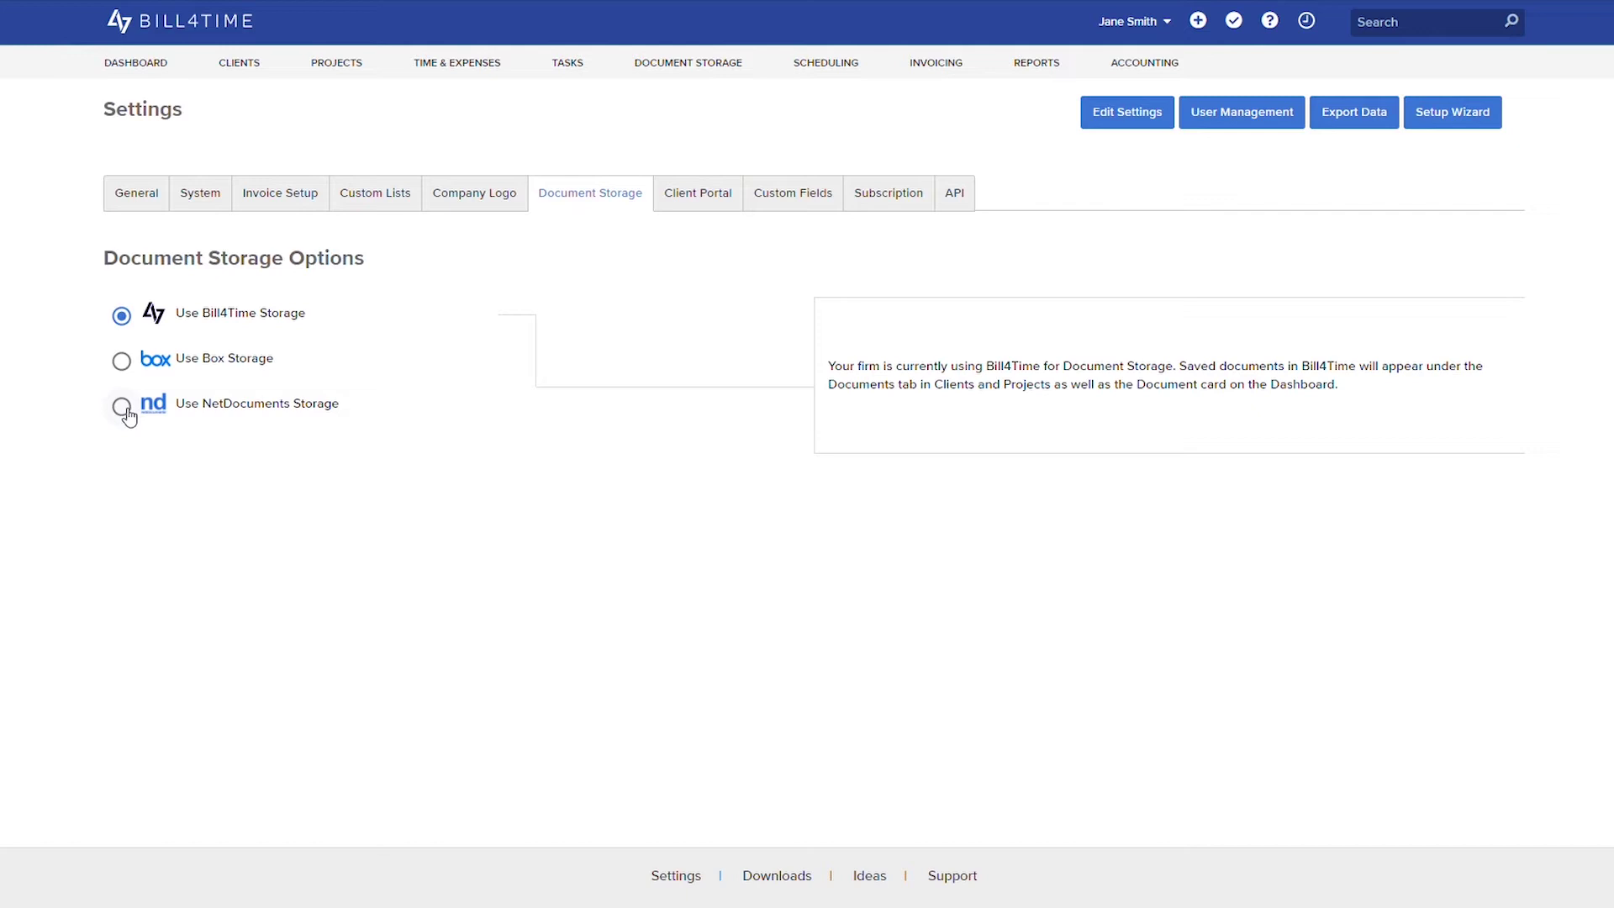
{"action": "left_click", "coordinate": [124, 408]}
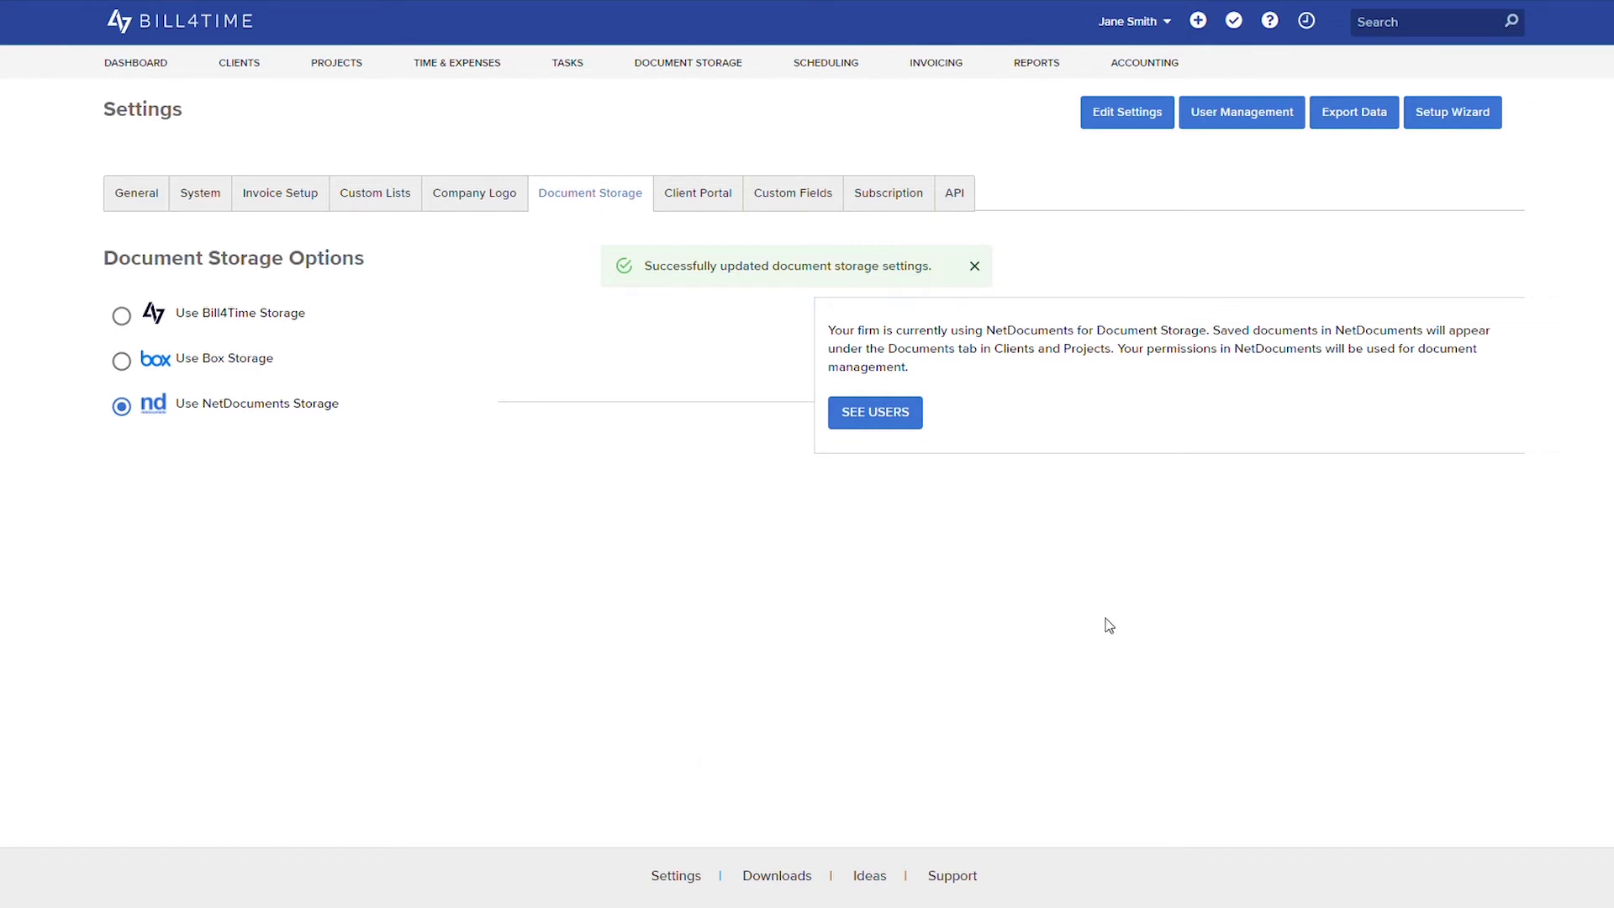
- Try to disconnect the second logged-in user from the NetDocuments users list, and close the list
{"action": "left_click", "coordinate": [879, 425]}
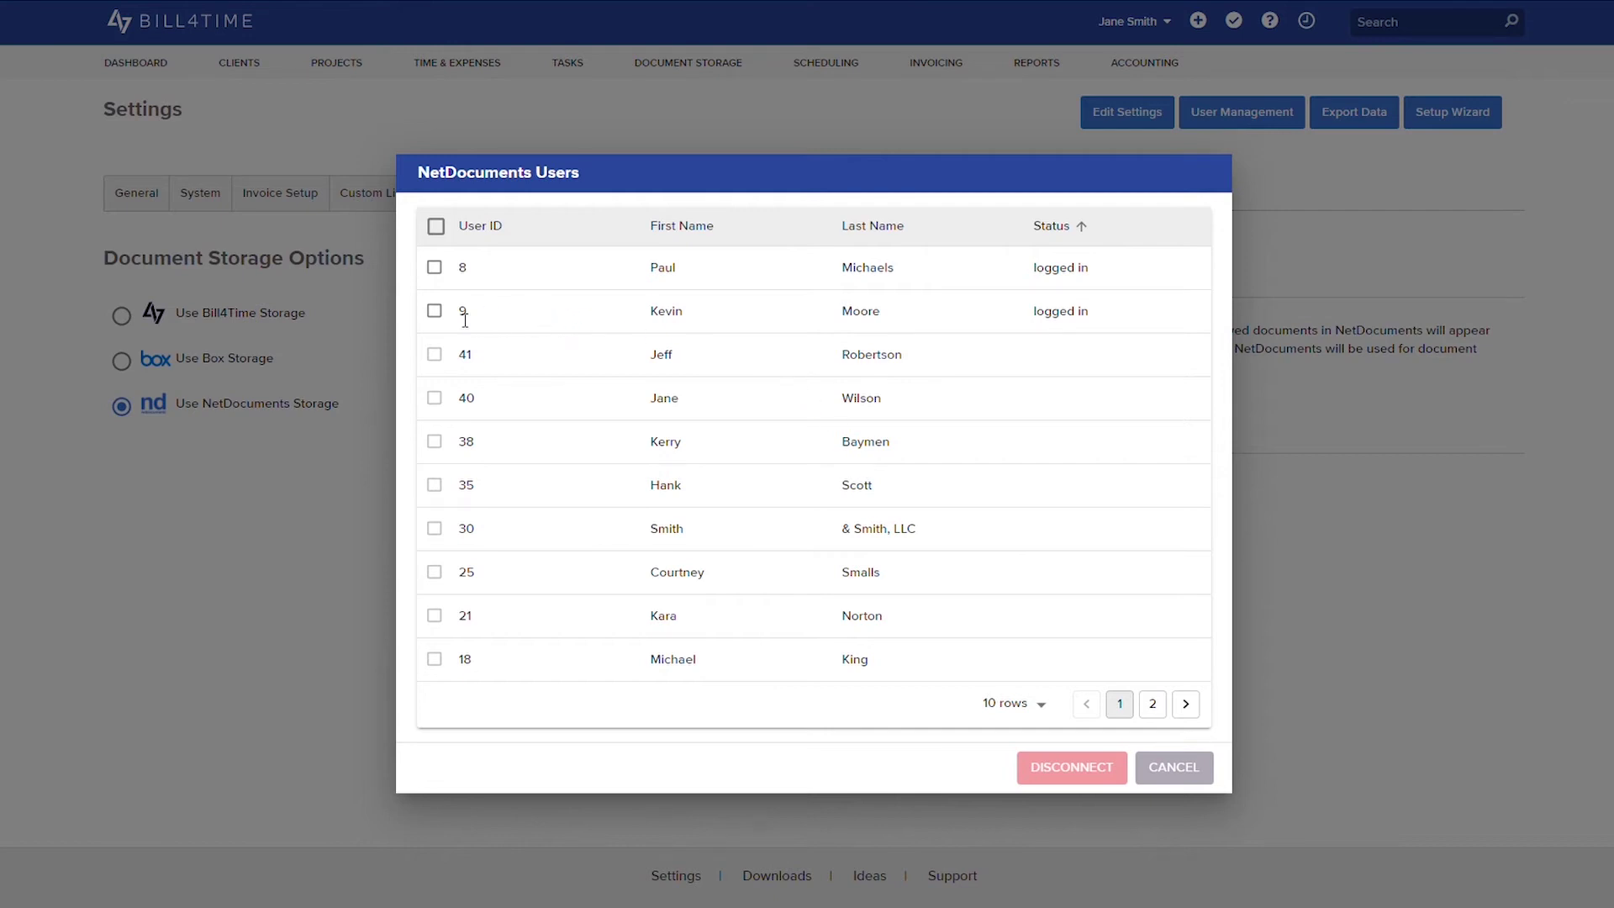
{"action": "left_click", "coordinate": [434, 311]}
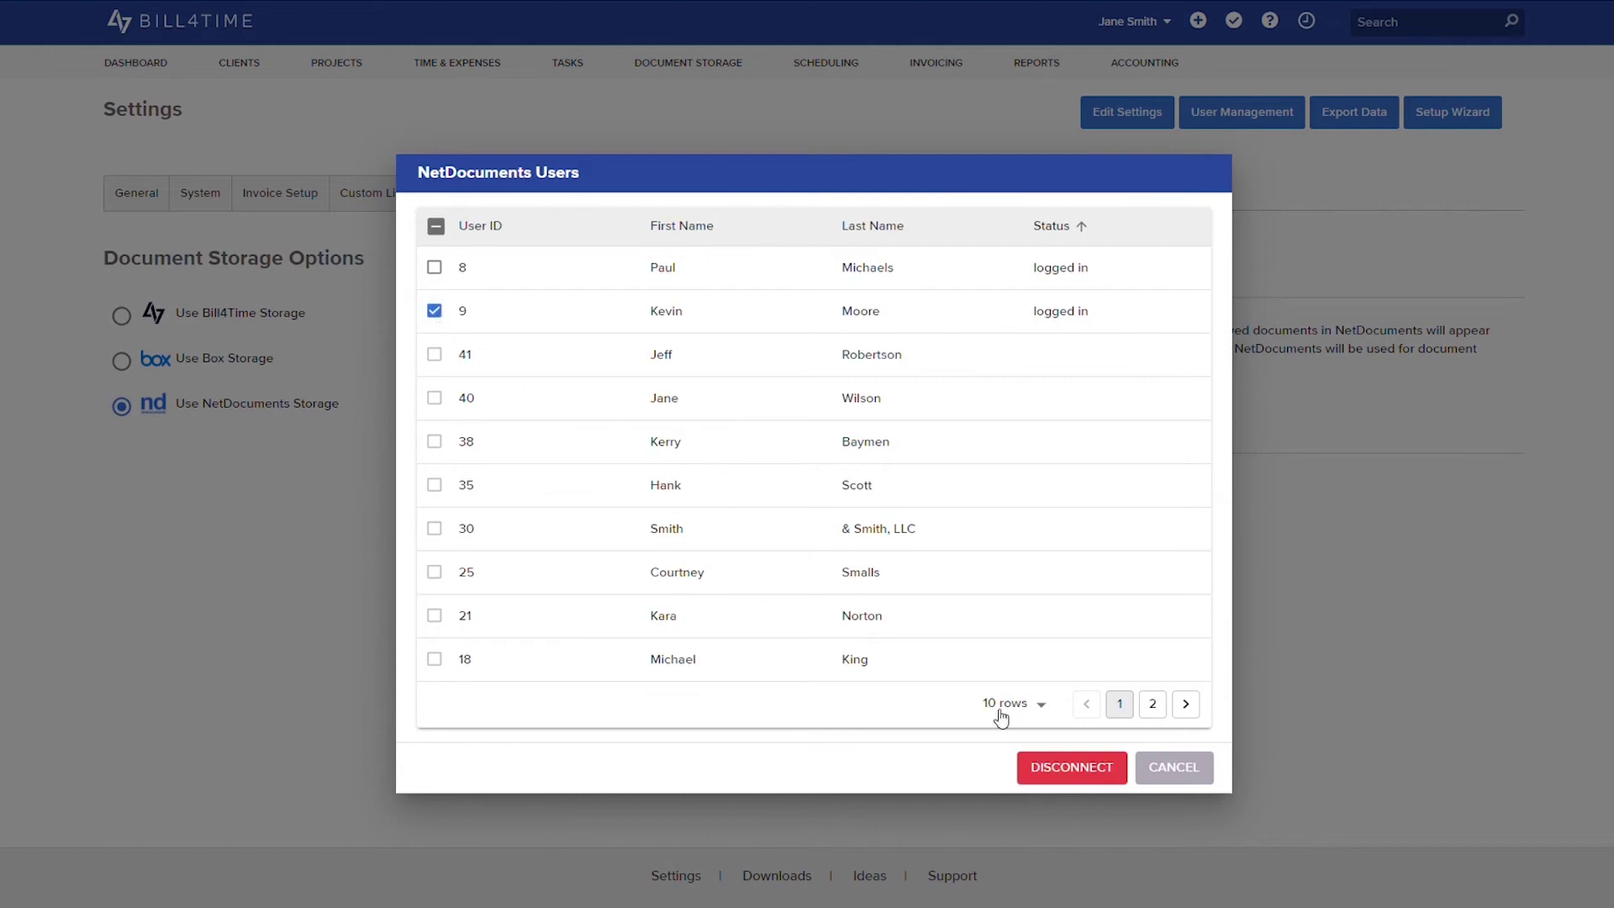
{"action": "left_click", "coordinate": [1069, 775]}
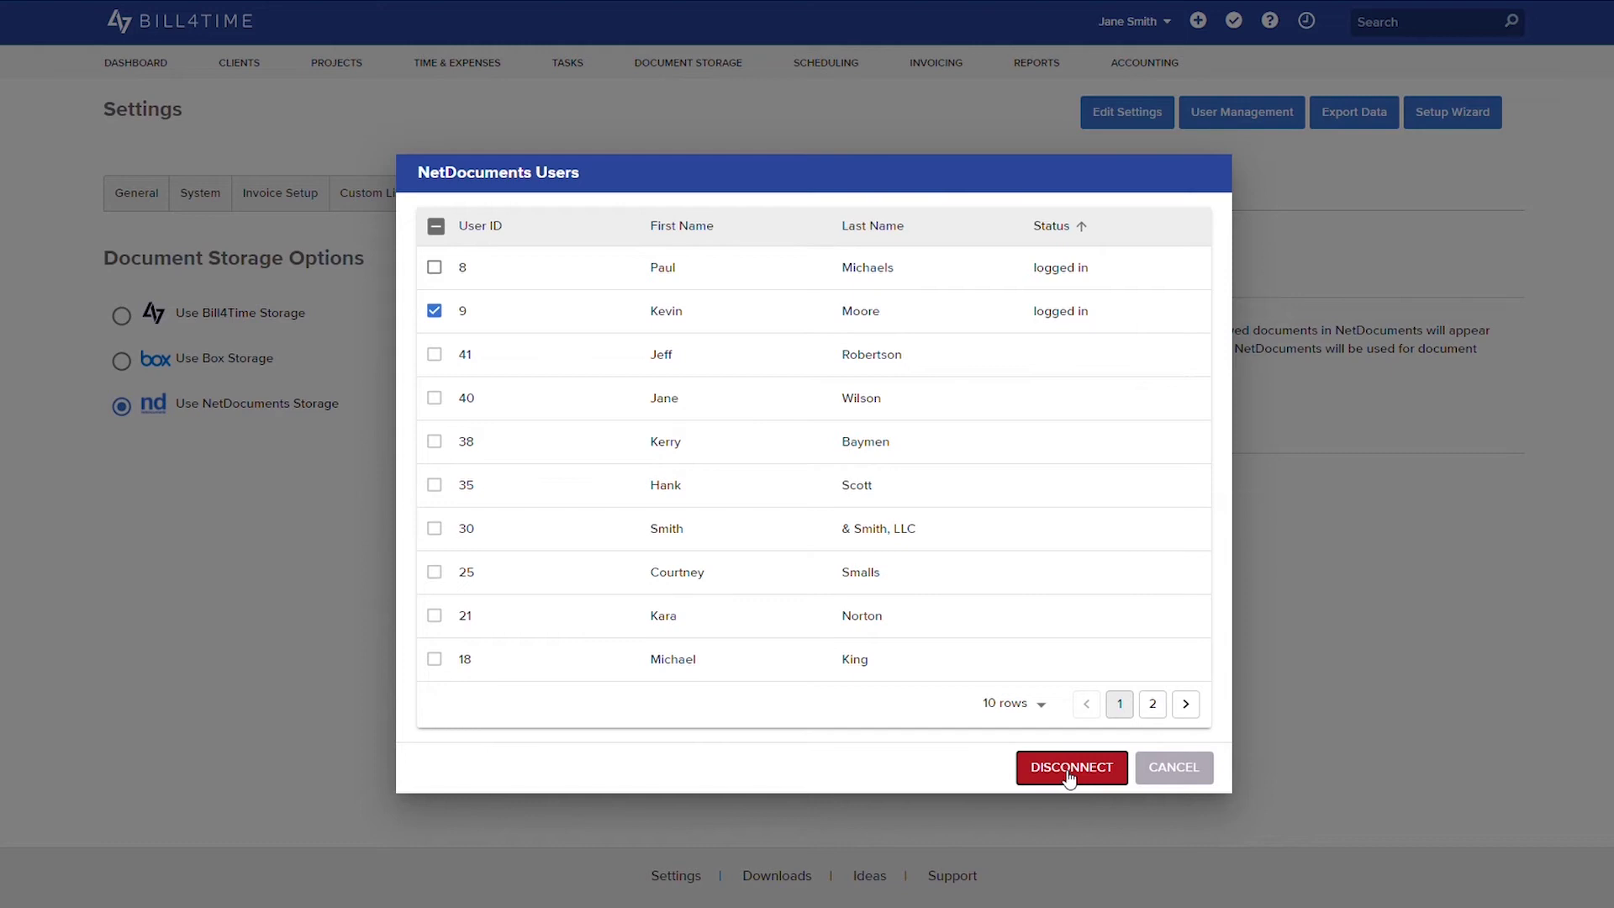
{"action": "left_click", "coordinate": [1156, 774]}
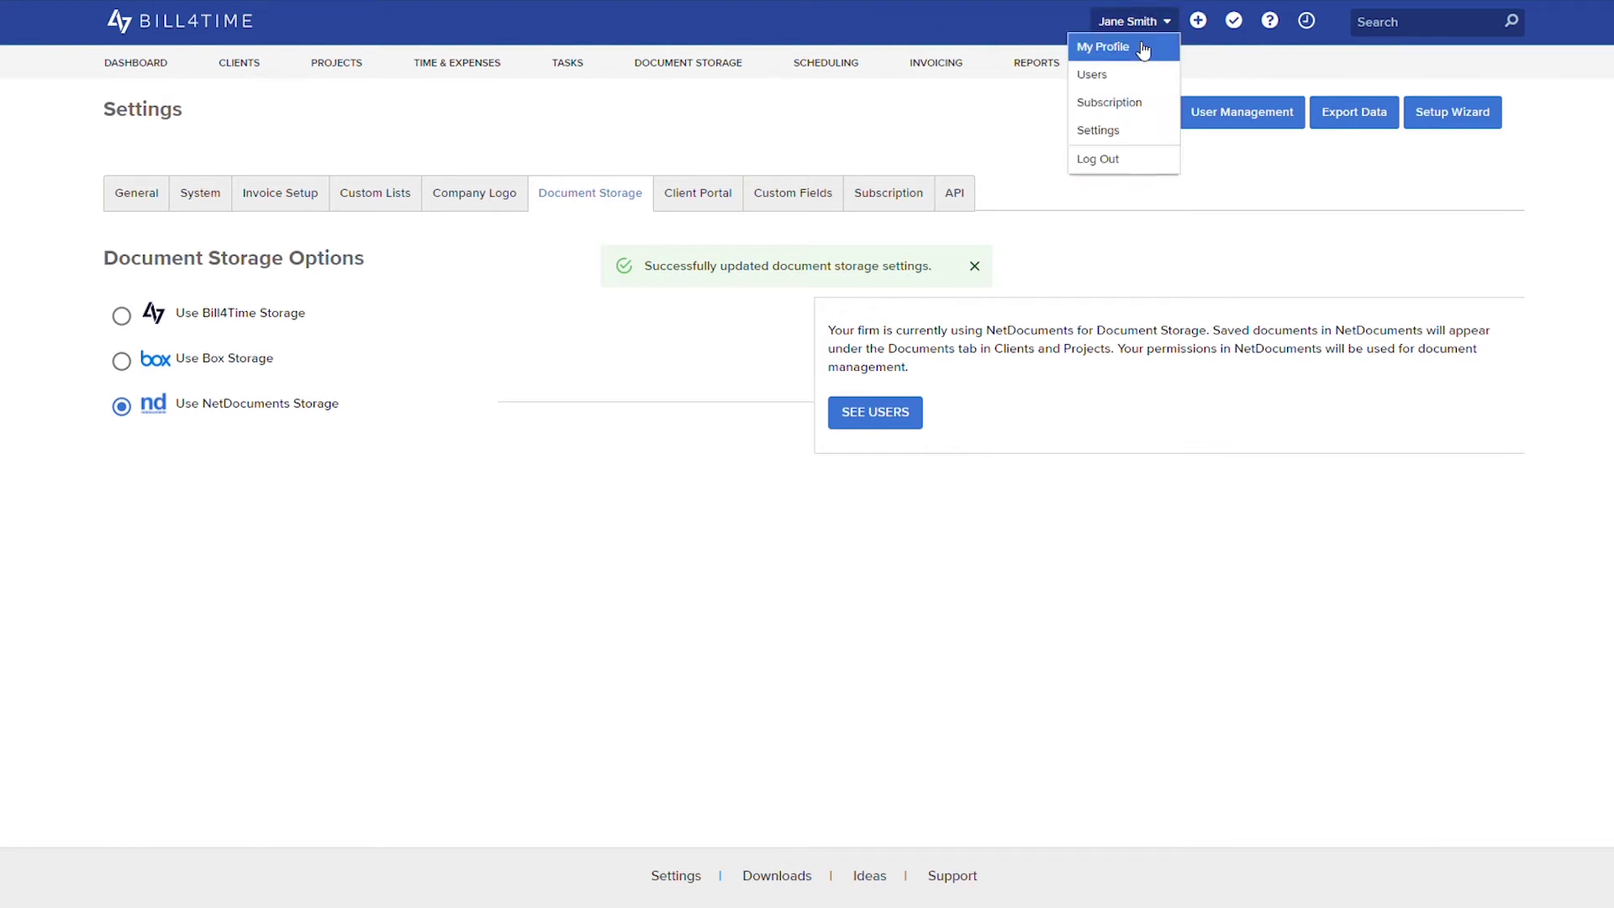
- Log in to NetDocuments from the own user profile with the account's e-mail username and password
{"action": "left_click", "coordinate": [1136, 45]}
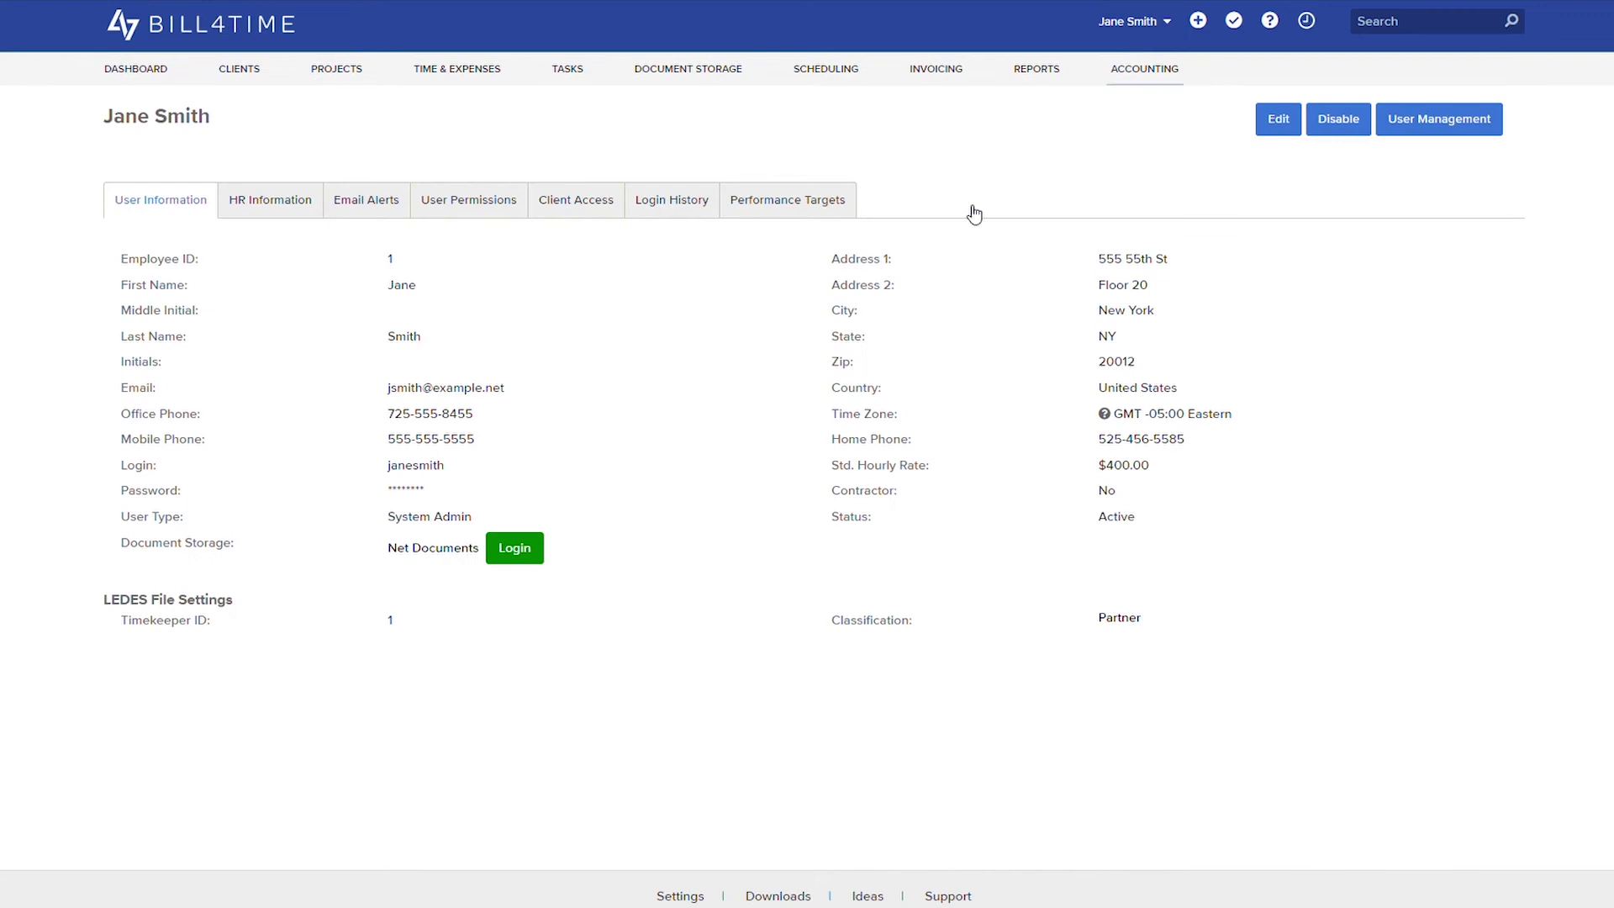
{"action": "left_click", "coordinate": [513, 558]}
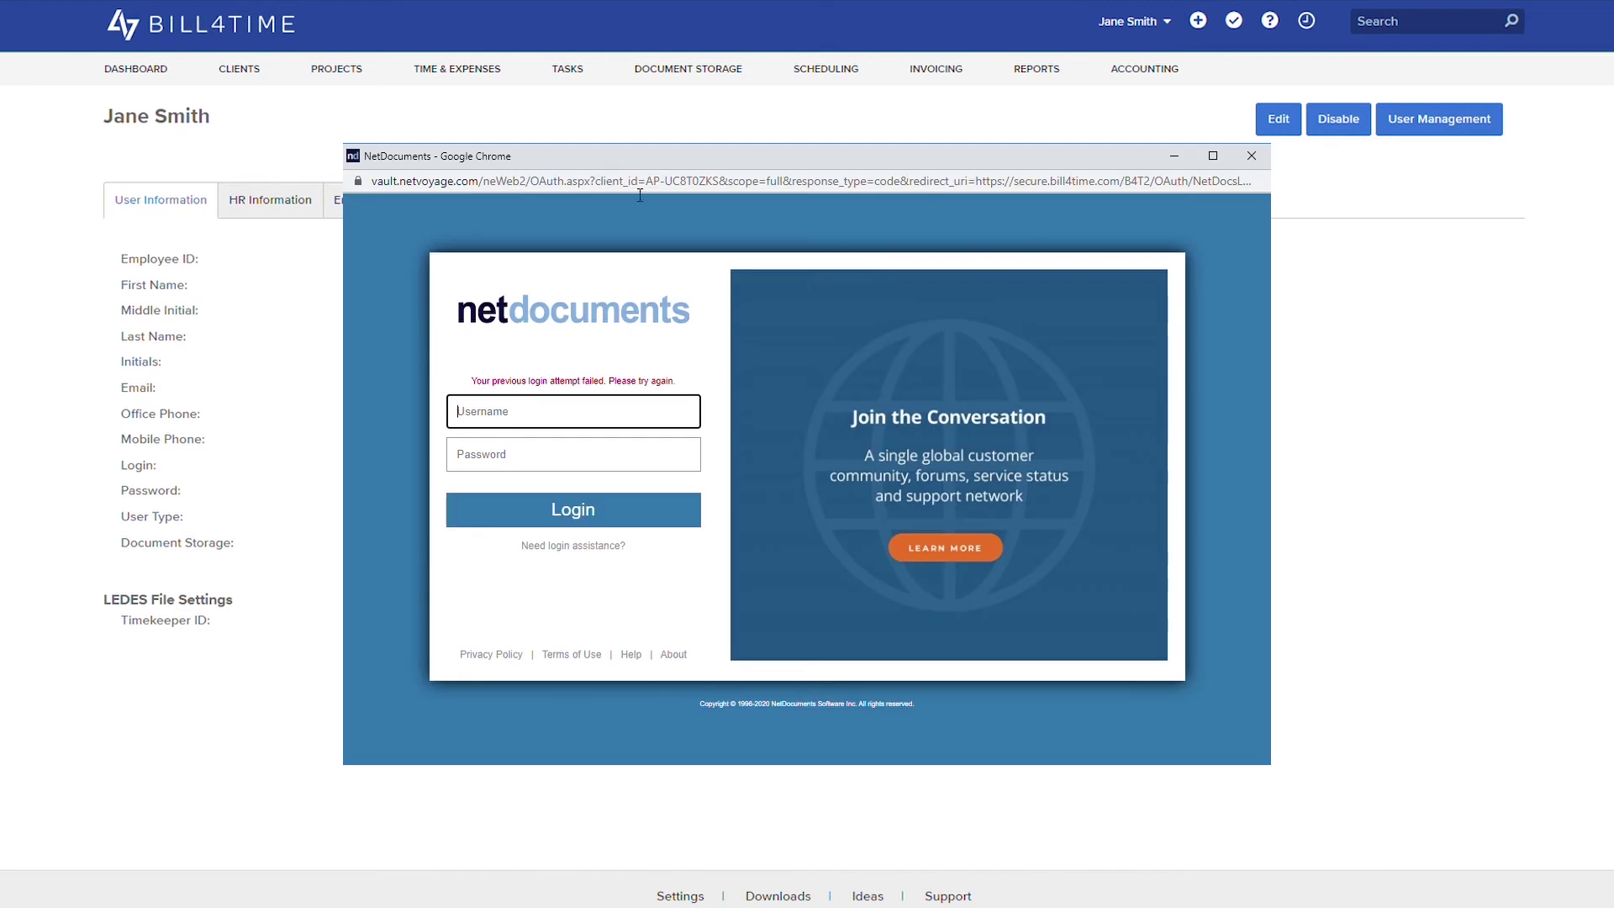
{"action": "type", "text": "@bill4time.com"}
{"action": "key", "text": "Tab"}
{"action": "type", "text": "••••••••••••••••"}
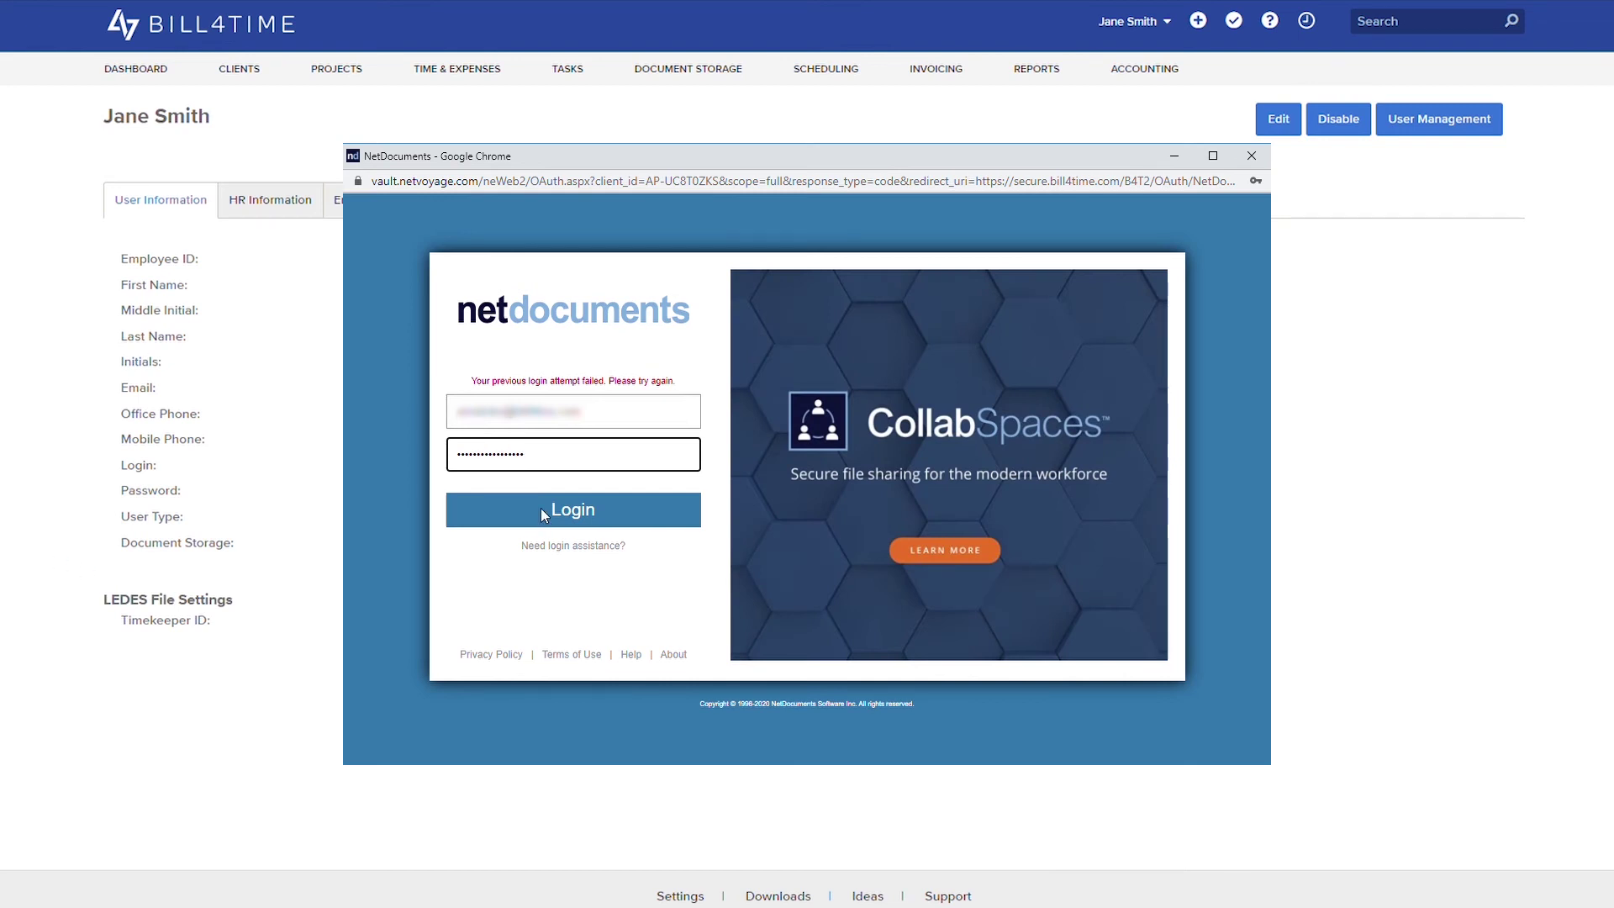
{"action": "left_click", "coordinate": [537, 515]}
{"action": "left_click", "coordinate": [380, 371]}
- View the recent documents in Document Storage and open the documents of the Divorce - 8003 project
{"action": "left_click", "coordinate": [702, 74]}
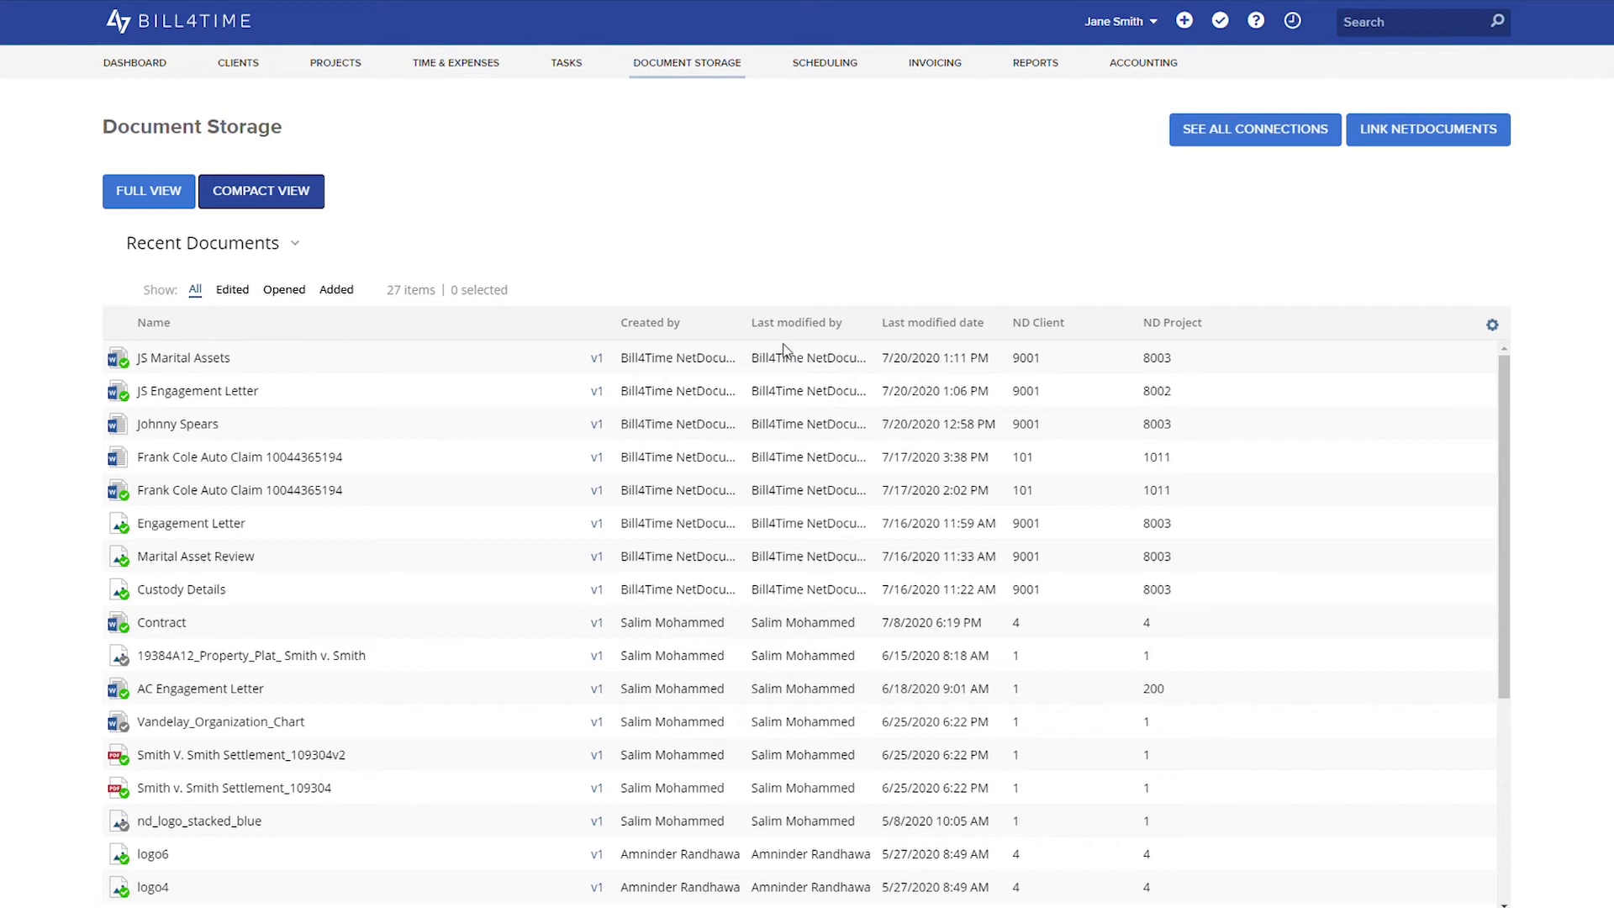
{"action": "left_click", "coordinate": [347, 64]}
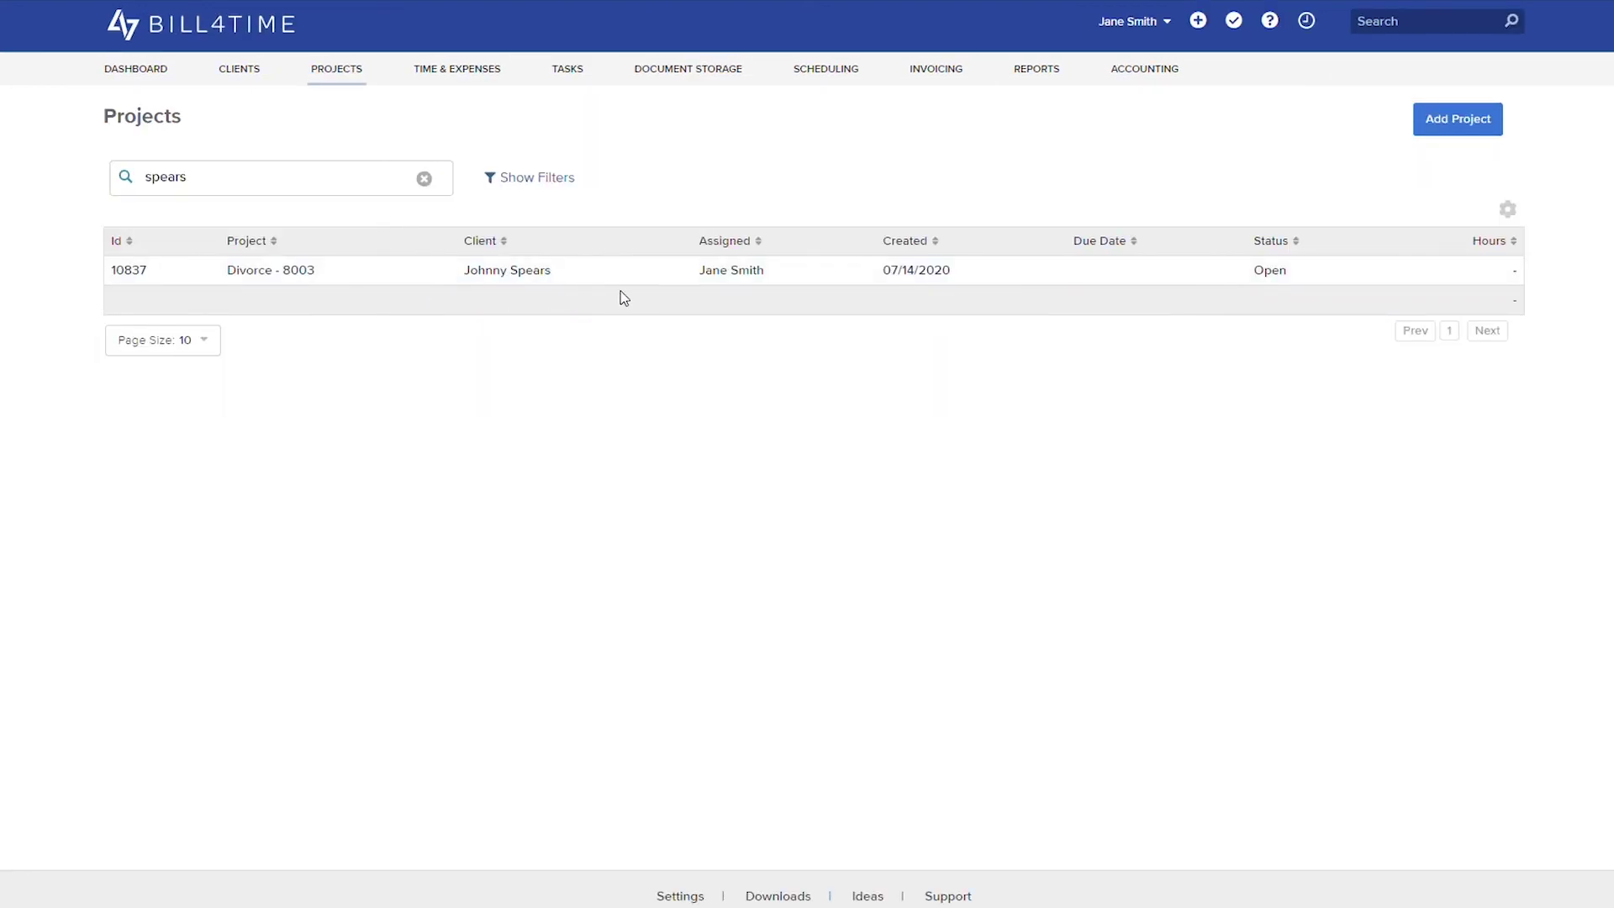
{"action": "left_click", "coordinate": [695, 275]}
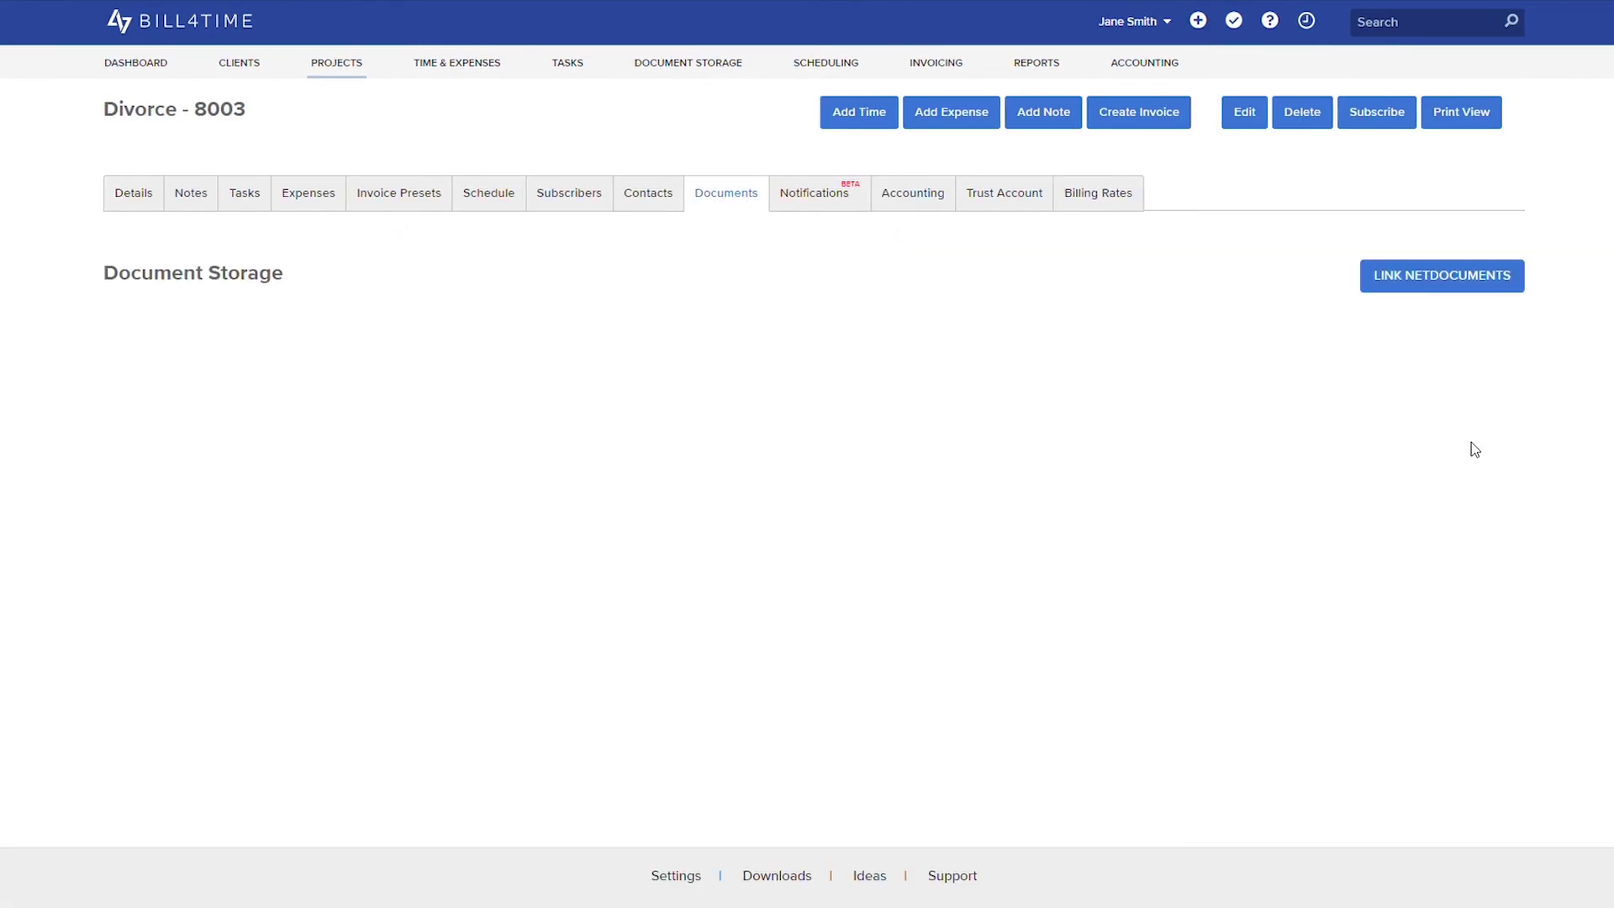
- Link the Divorce - 8003 project to the SANDS Cabinet in NetDocuments, choosing the matching client and the Divorce project
{"action": "left_click", "coordinate": [1459, 282]}
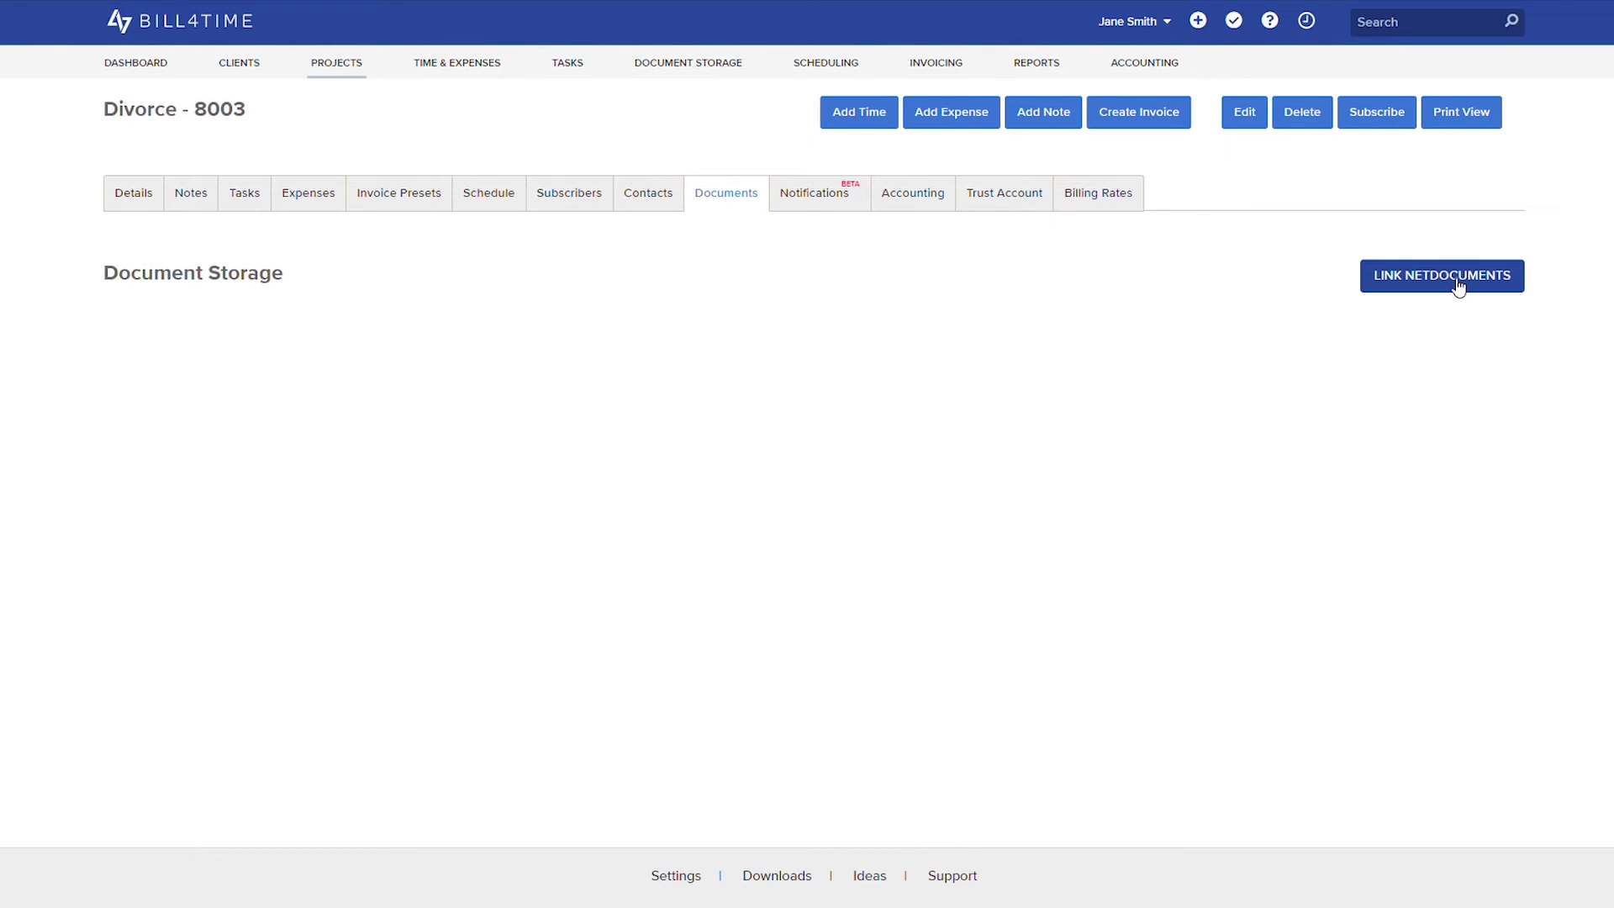
{"action": "left_click", "coordinate": [1459, 286]}
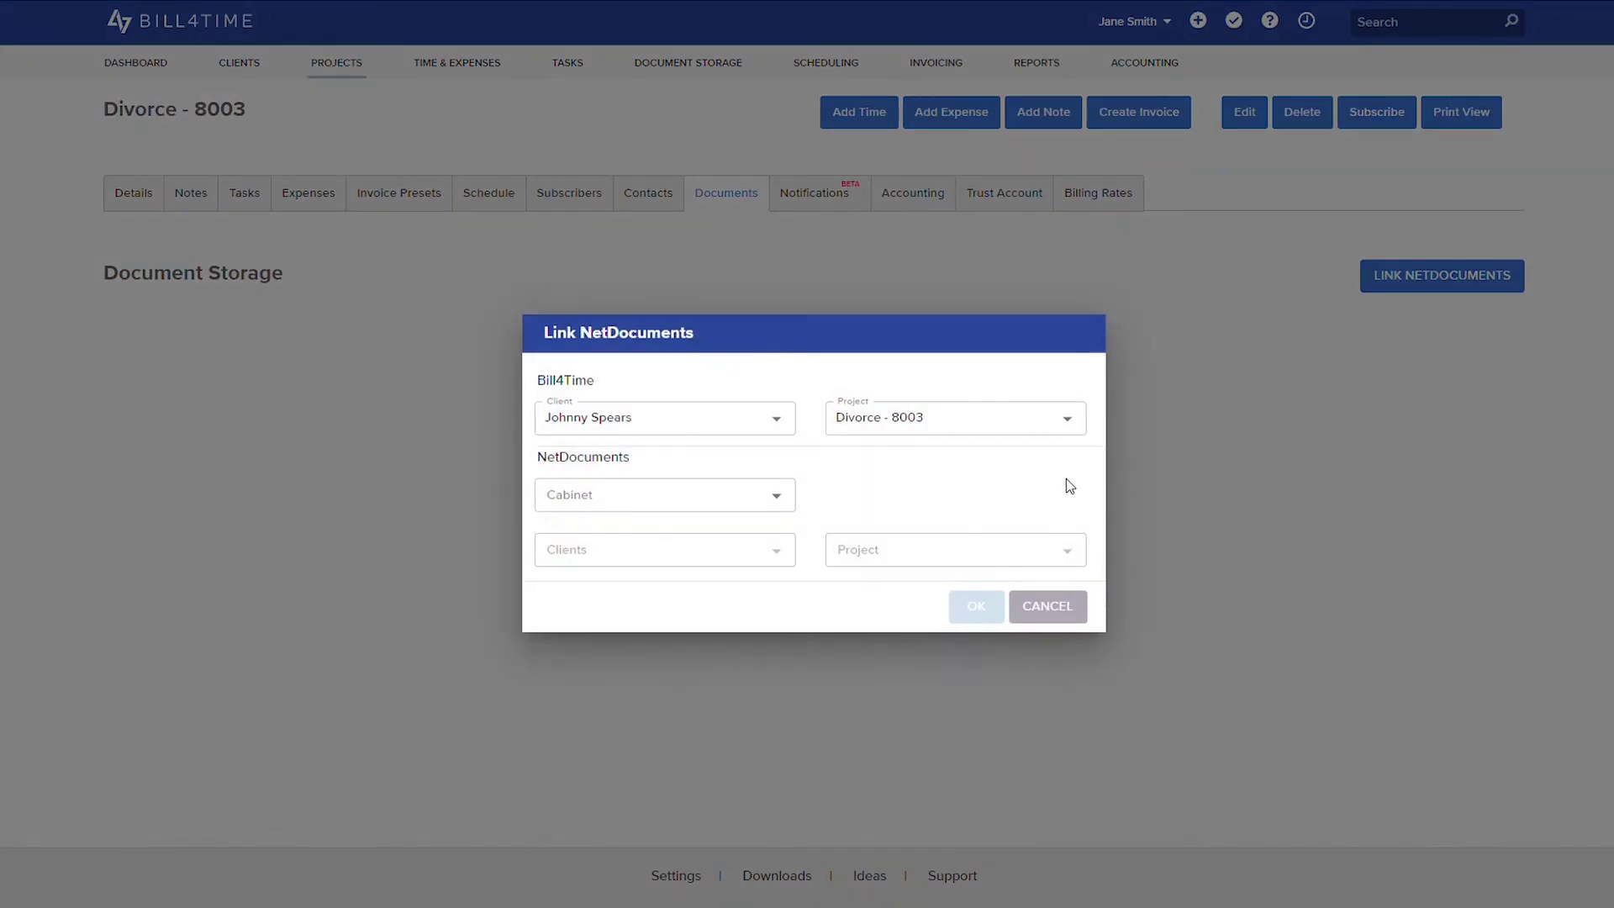
{"action": "left_click", "coordinate": [779, 501]}
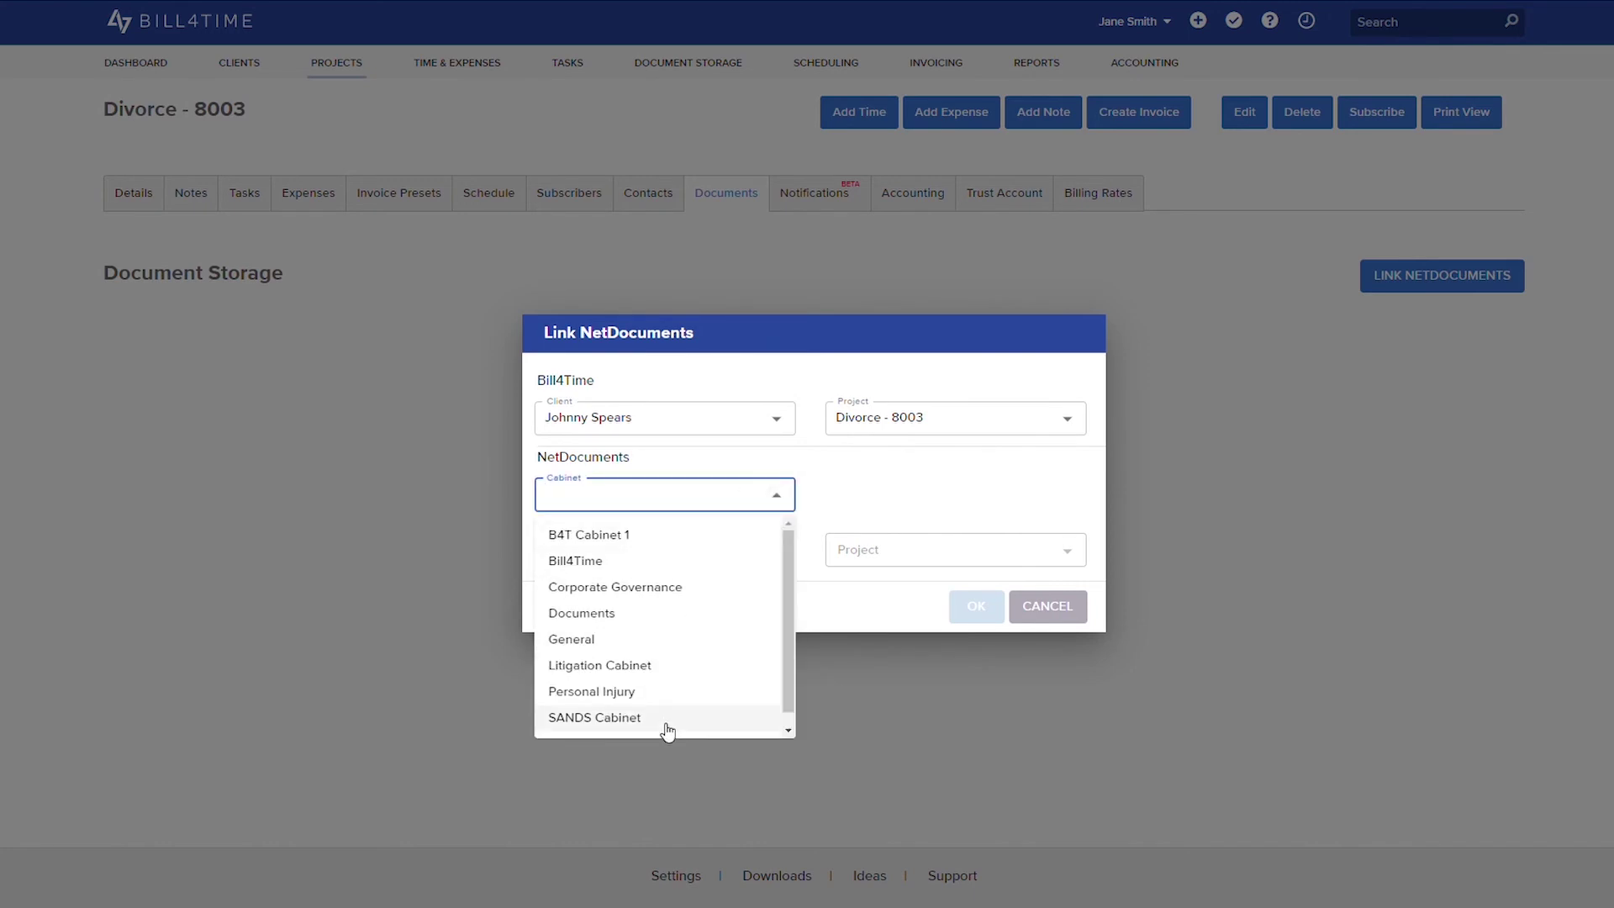
{"action": "left_click", "coordinate": [660, 722]}
{"action": "left_click", "coordinate": [696, 565]}
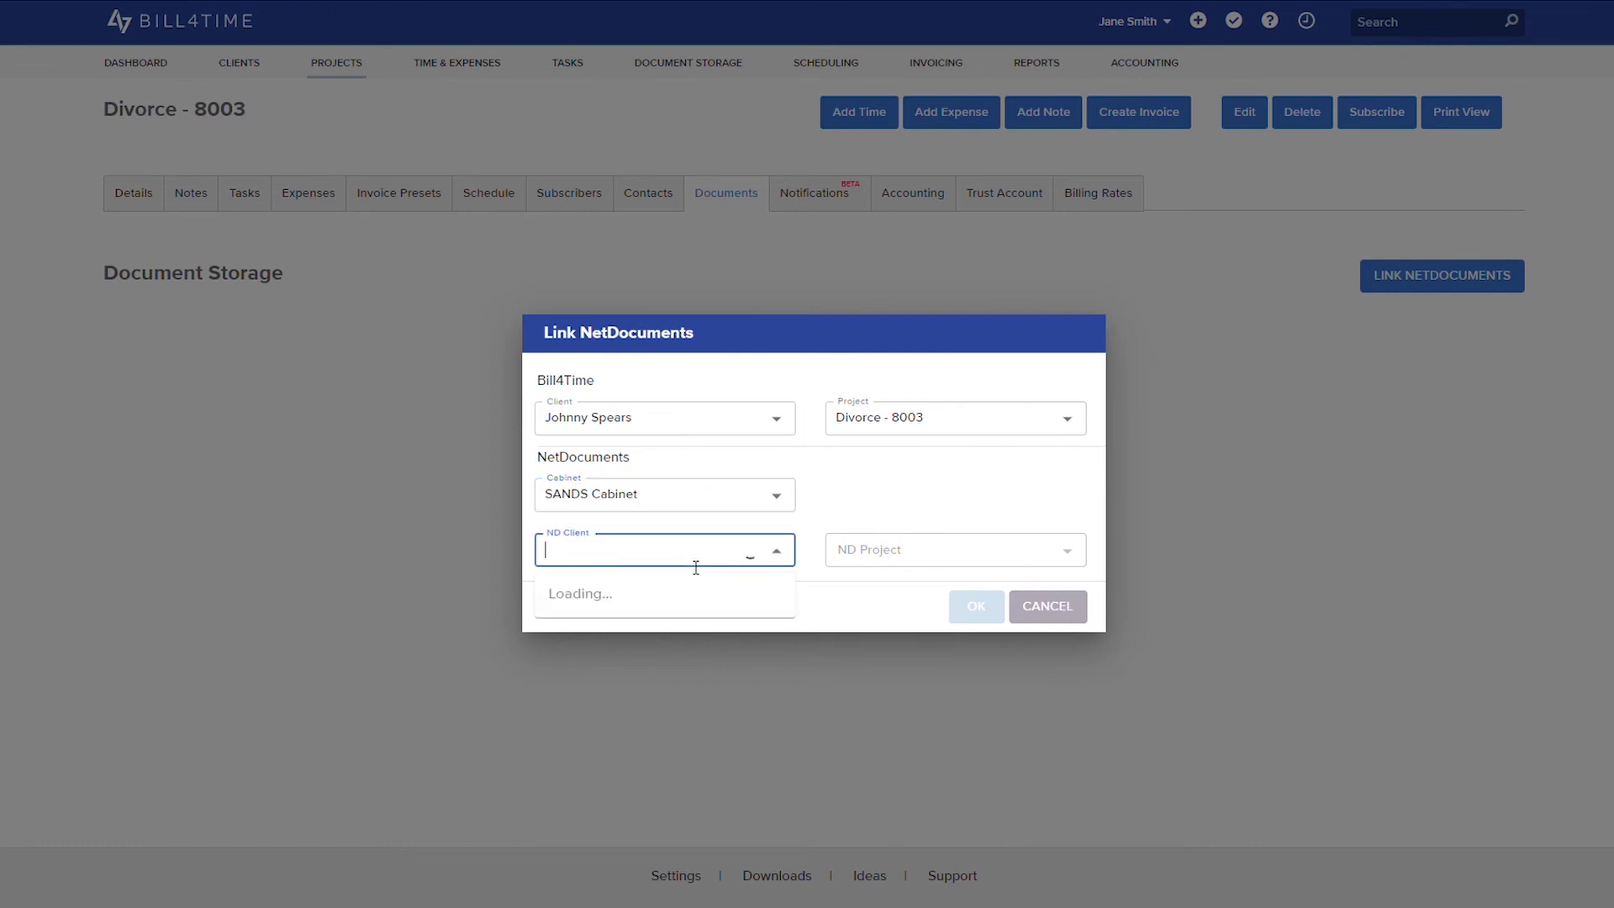
{"action": "left_click", "coordinate": [669, 681]}
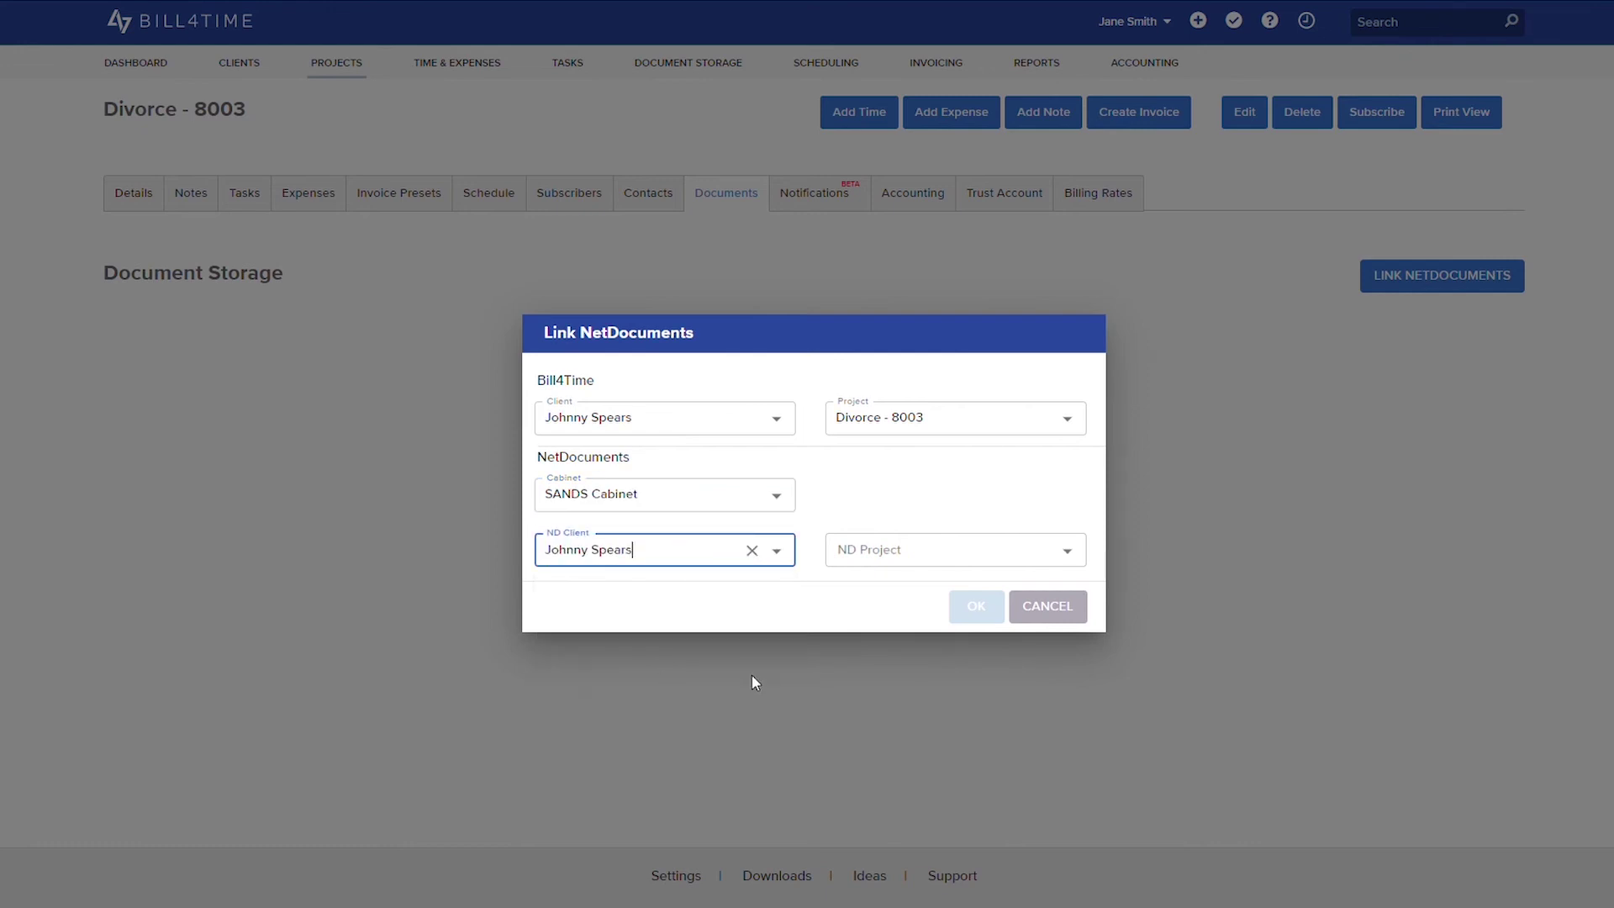
{"action": "left_click", "coordinate": [914, 562]}
{"action": "left_click", "coordinate": [902, 626]}
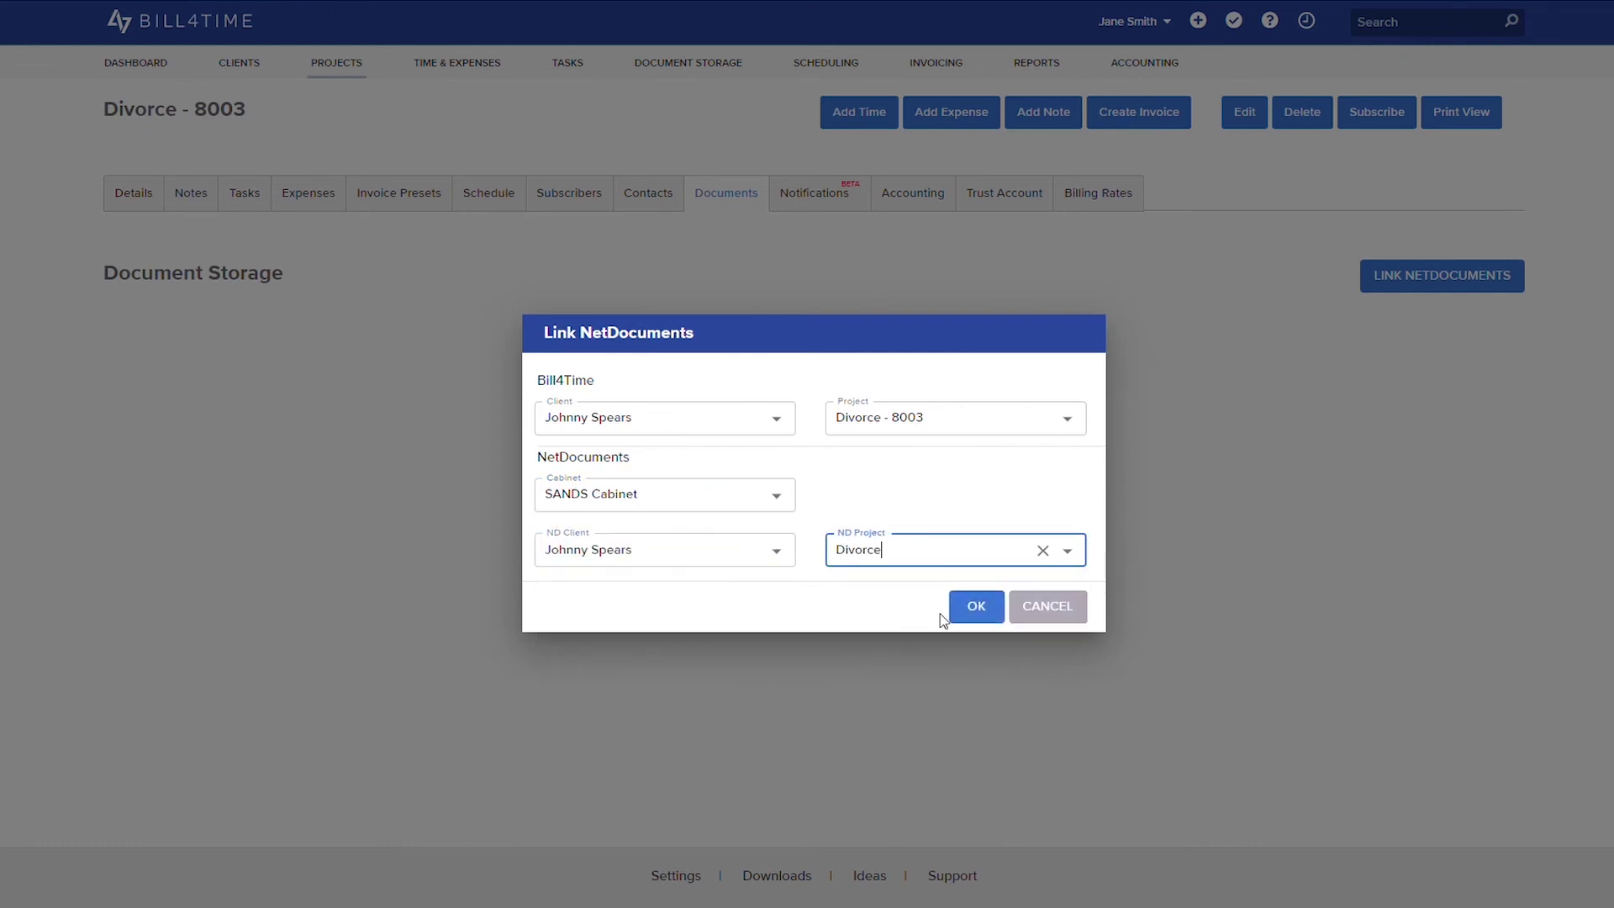
{"action": "left_click", "coordinate": [967, 607]}
{"action": "left_click", "coordinate": [953, 552]}
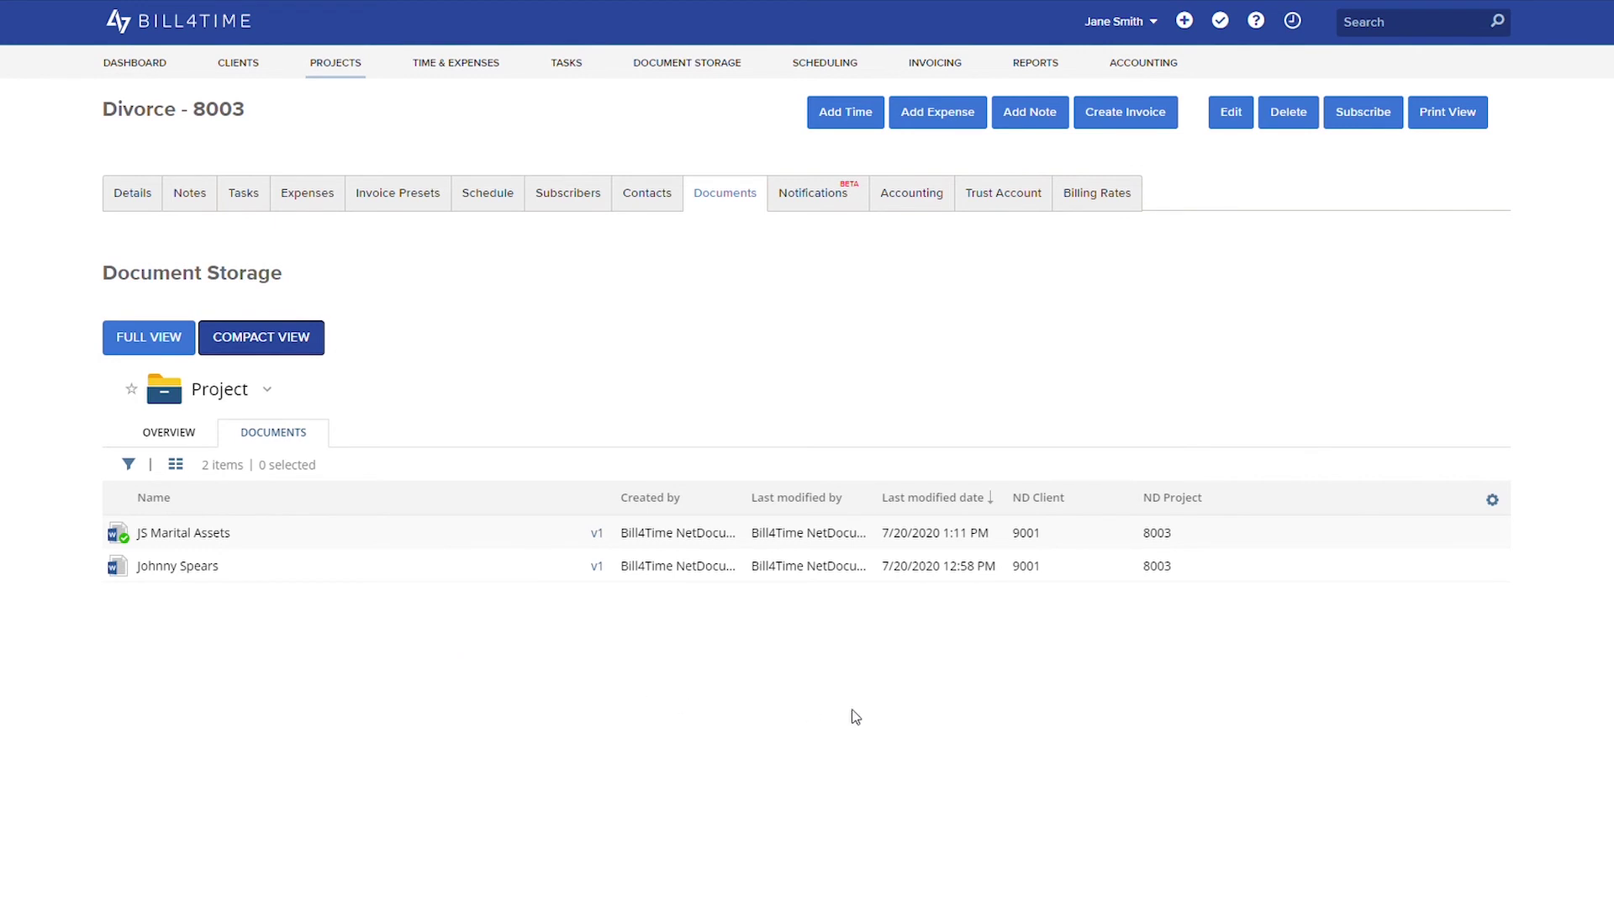
- Review the column attributes offered in the project document list's List View Display settings, and close them
{"action": "left_click", "coordinate": [1493, 501]}
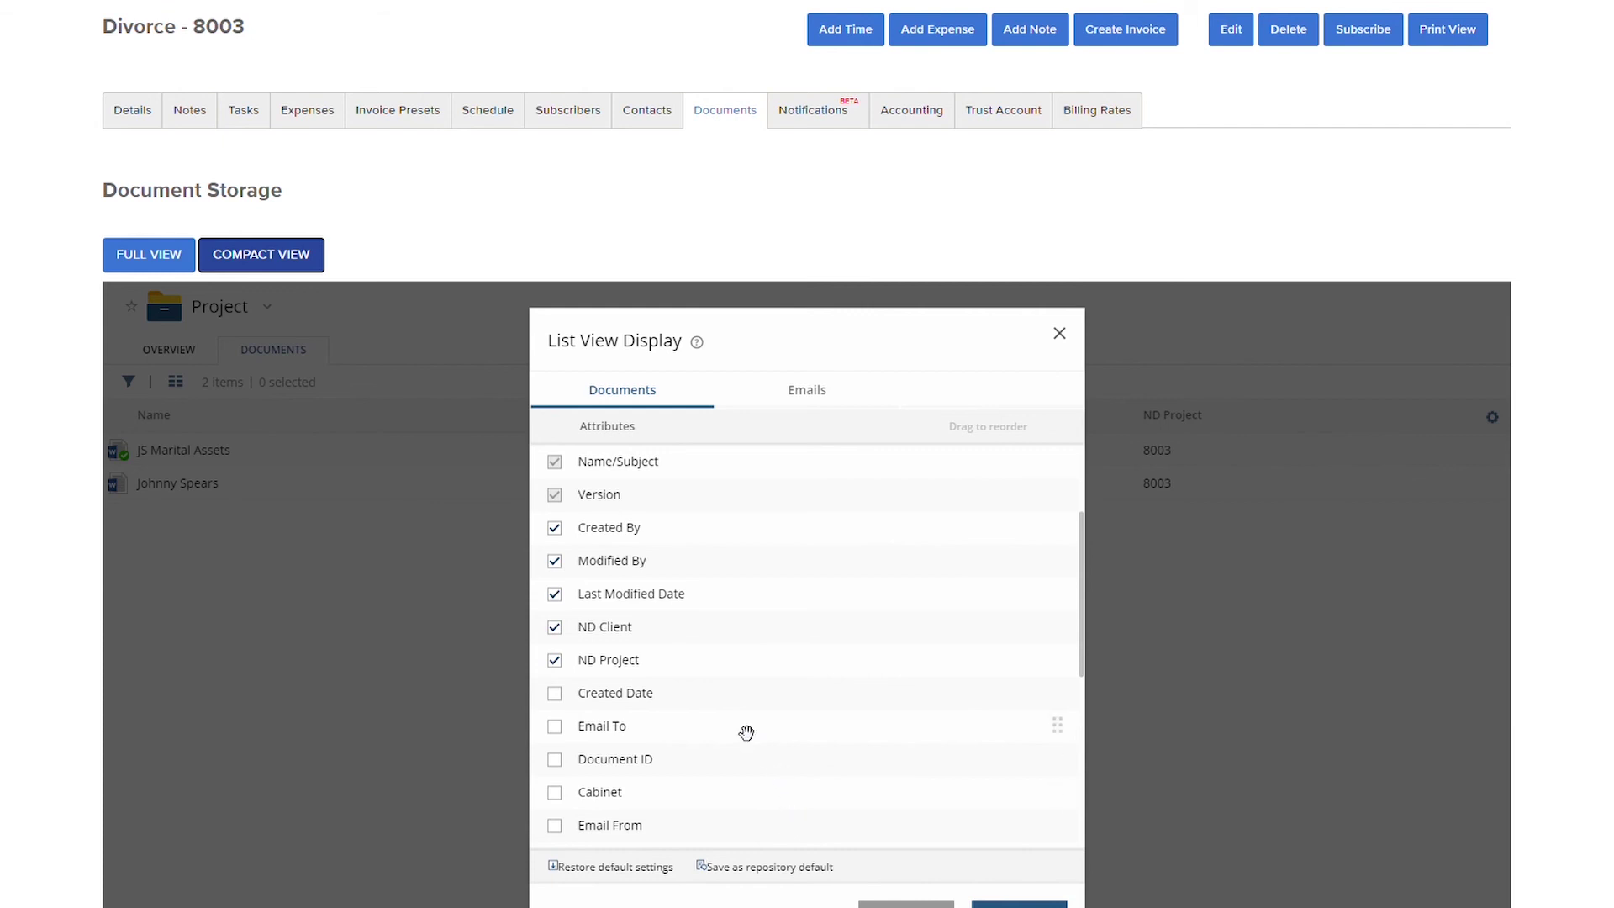
{"action": "left_click_drag", "start_coordinate": [715, 708], "coordinate": [709, 707]}
{"action": "key", "text": "Escape"}
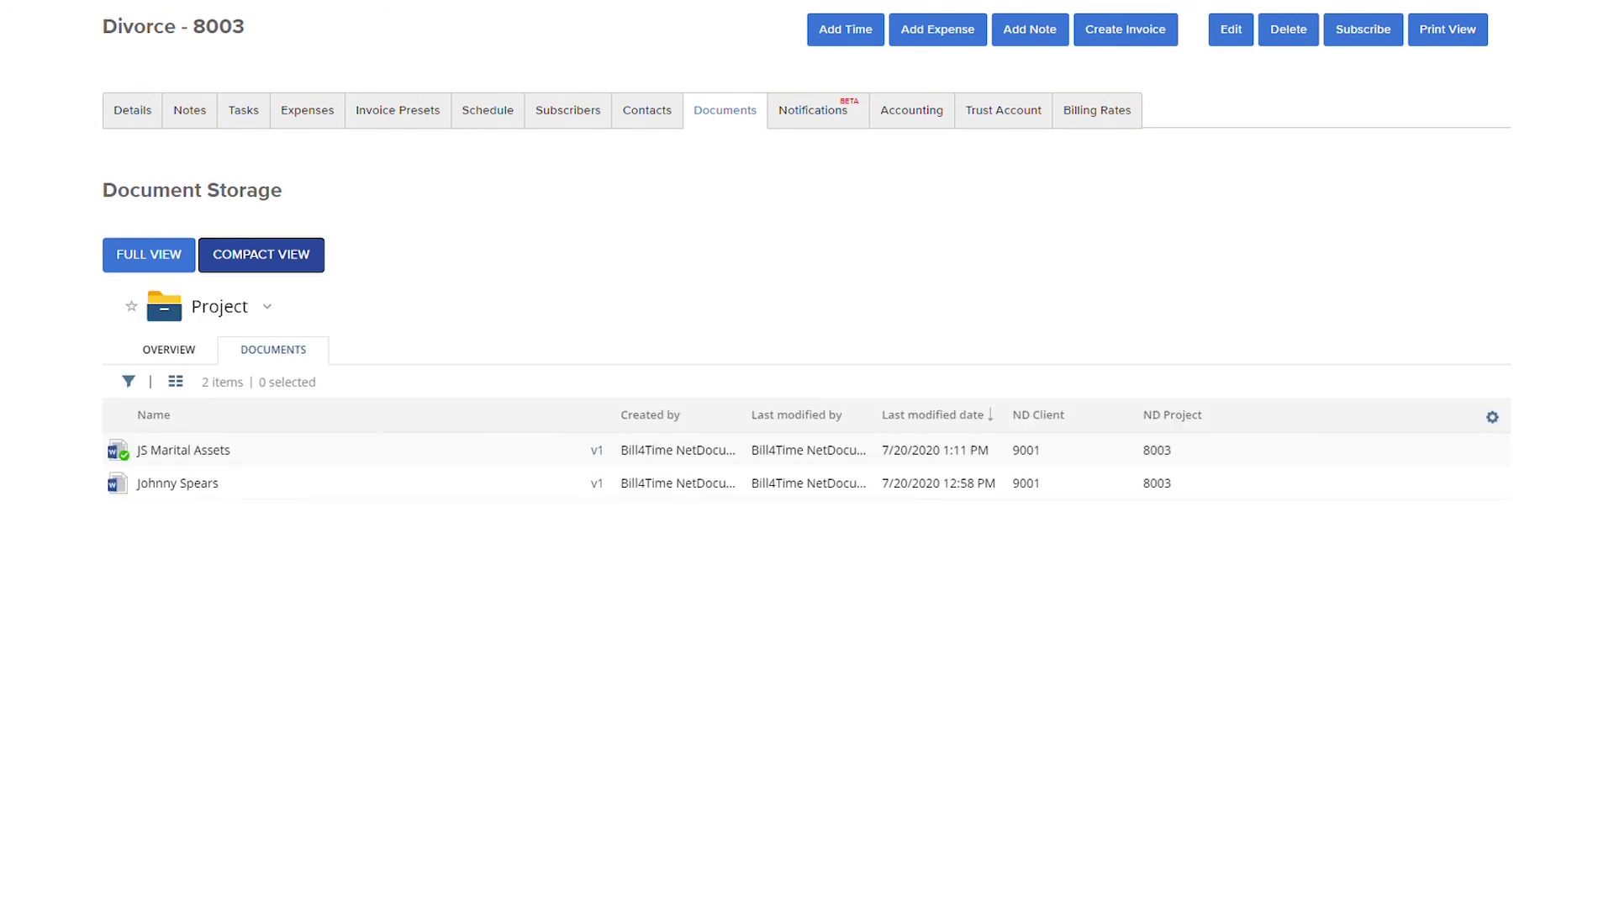
{"action": "scroll", "coordinate": [882, 692], "scroll_direction": "up", "scroll_amount": 1}
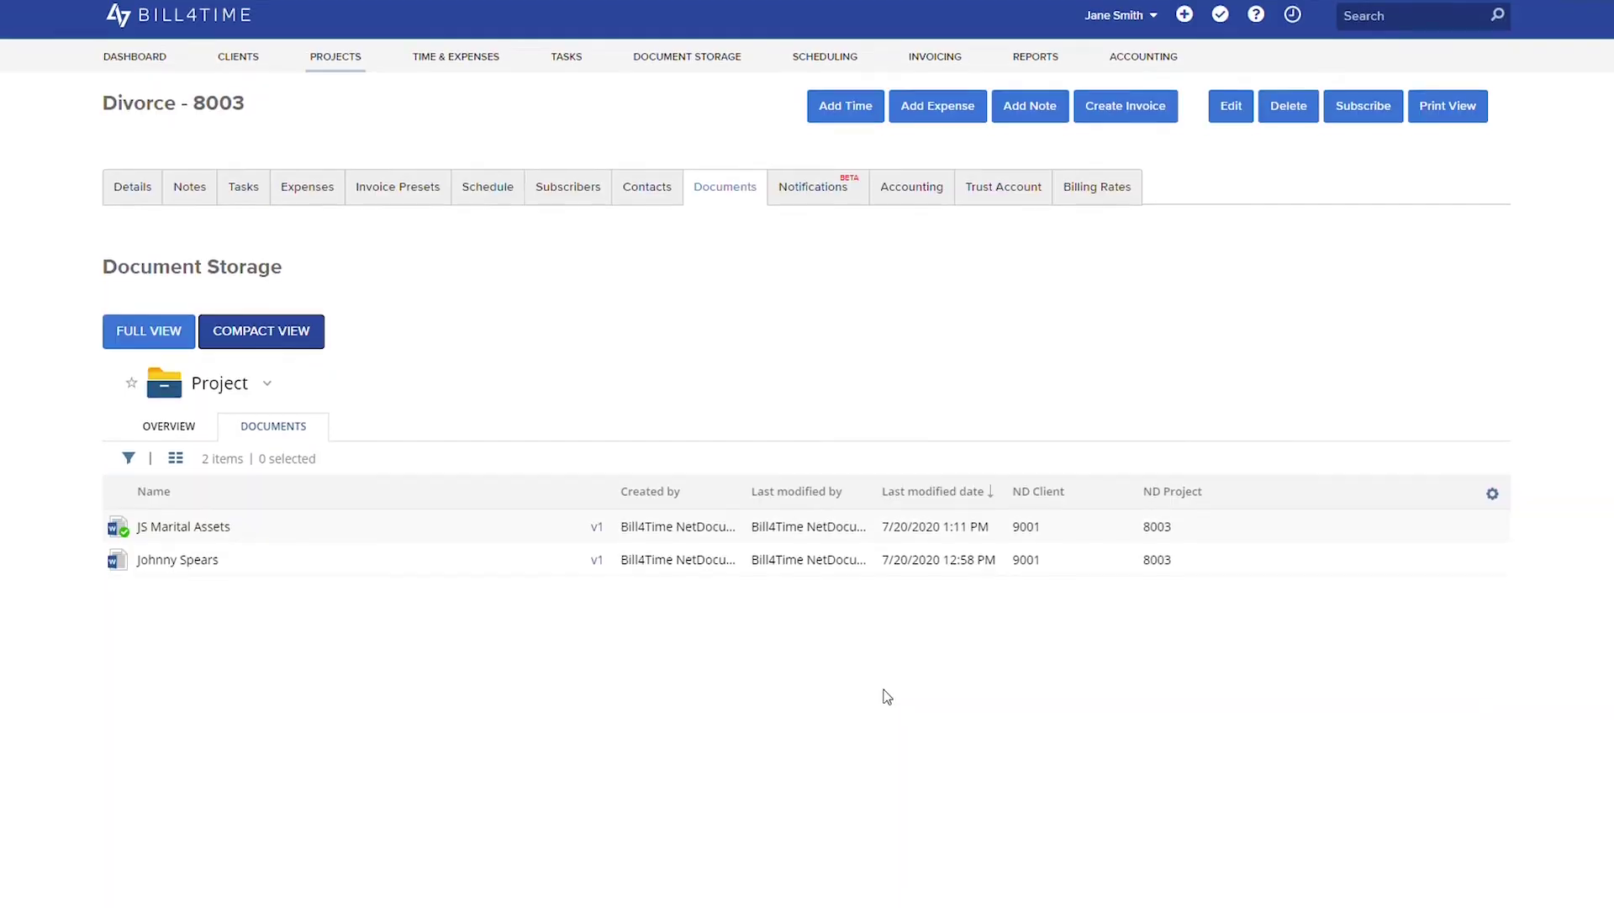
- Try to unlink the Divorce - 8003 project in the firm's NetDocuments connections, and close the connections list
{"action": "left_click", "coordinate": [688, 71]}
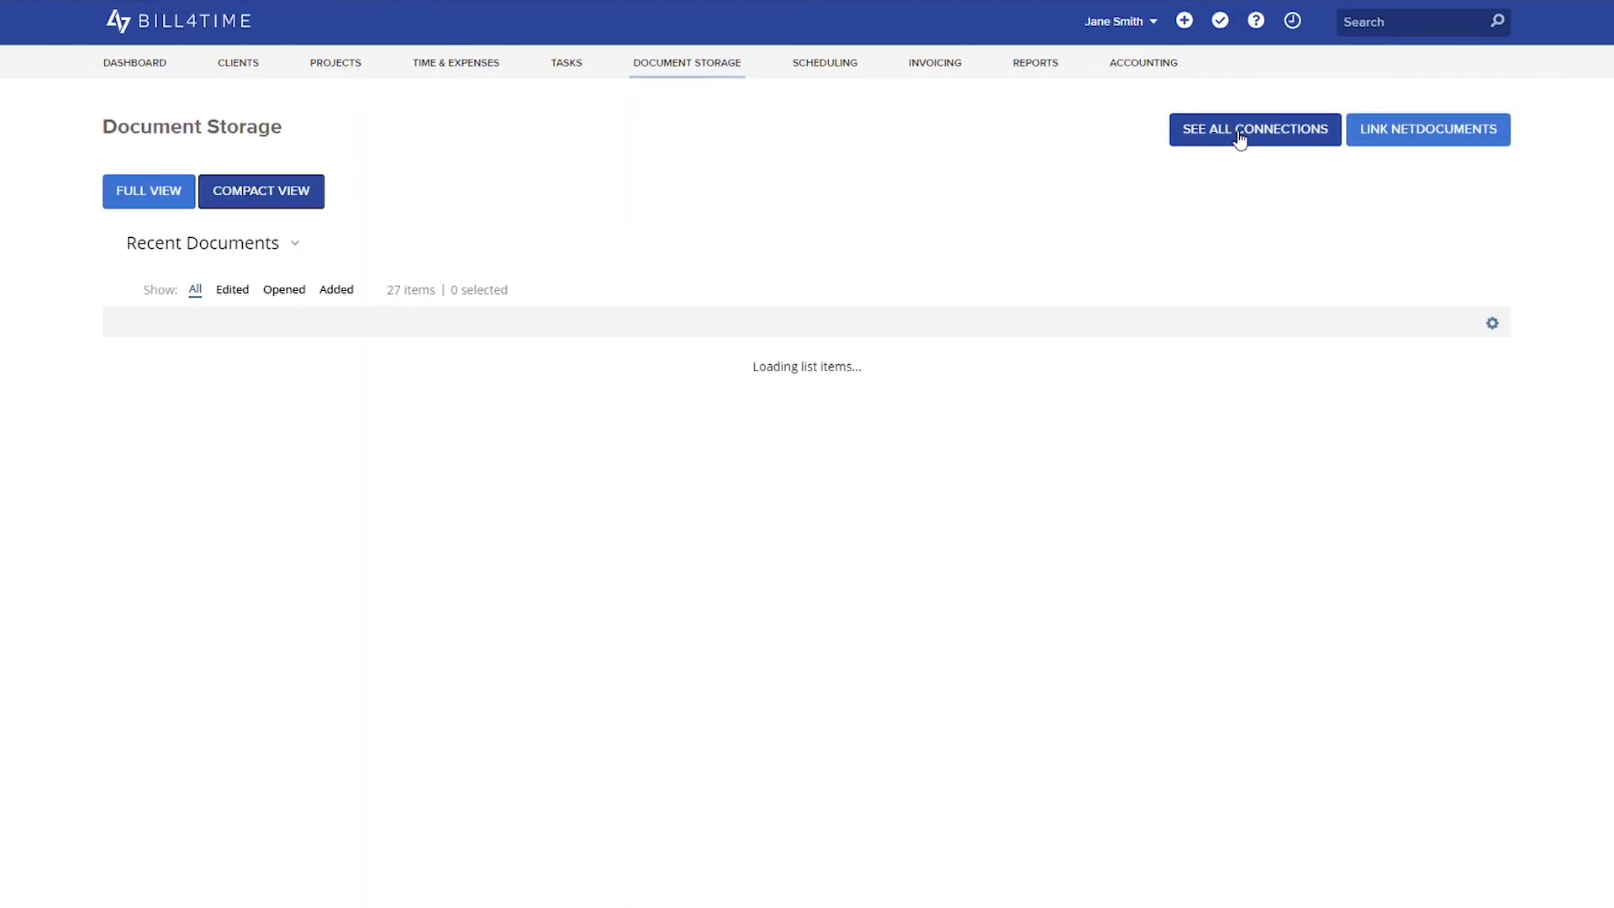
{"action": "left_click", "coordinate": [1241, 137]}
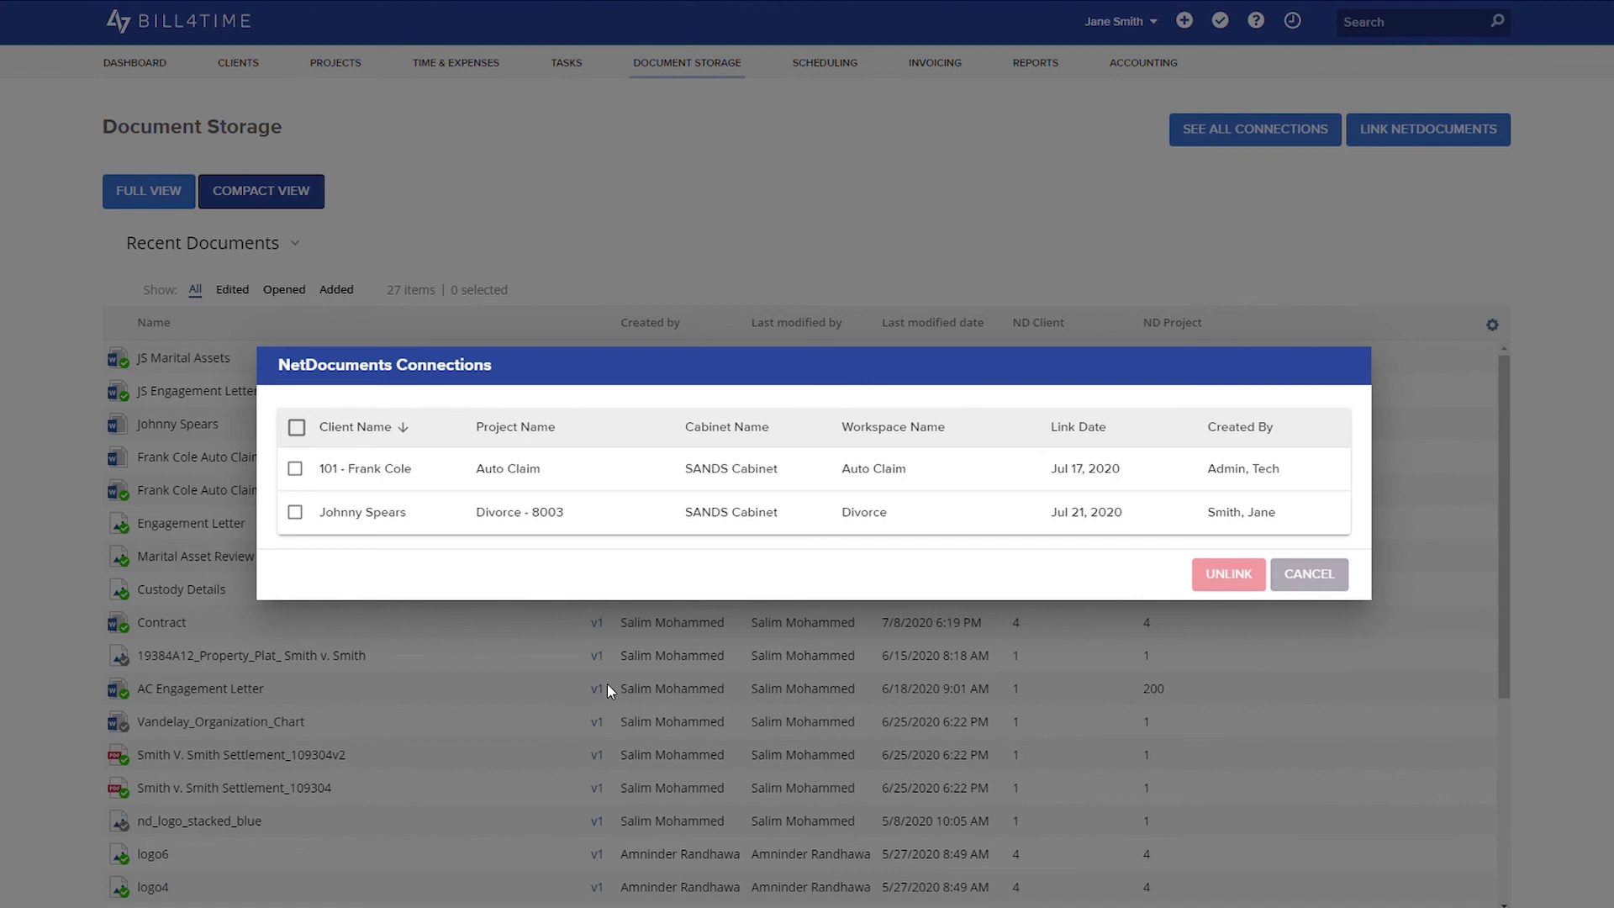
{"action": "left_click", "coordinate": [296, 512]}
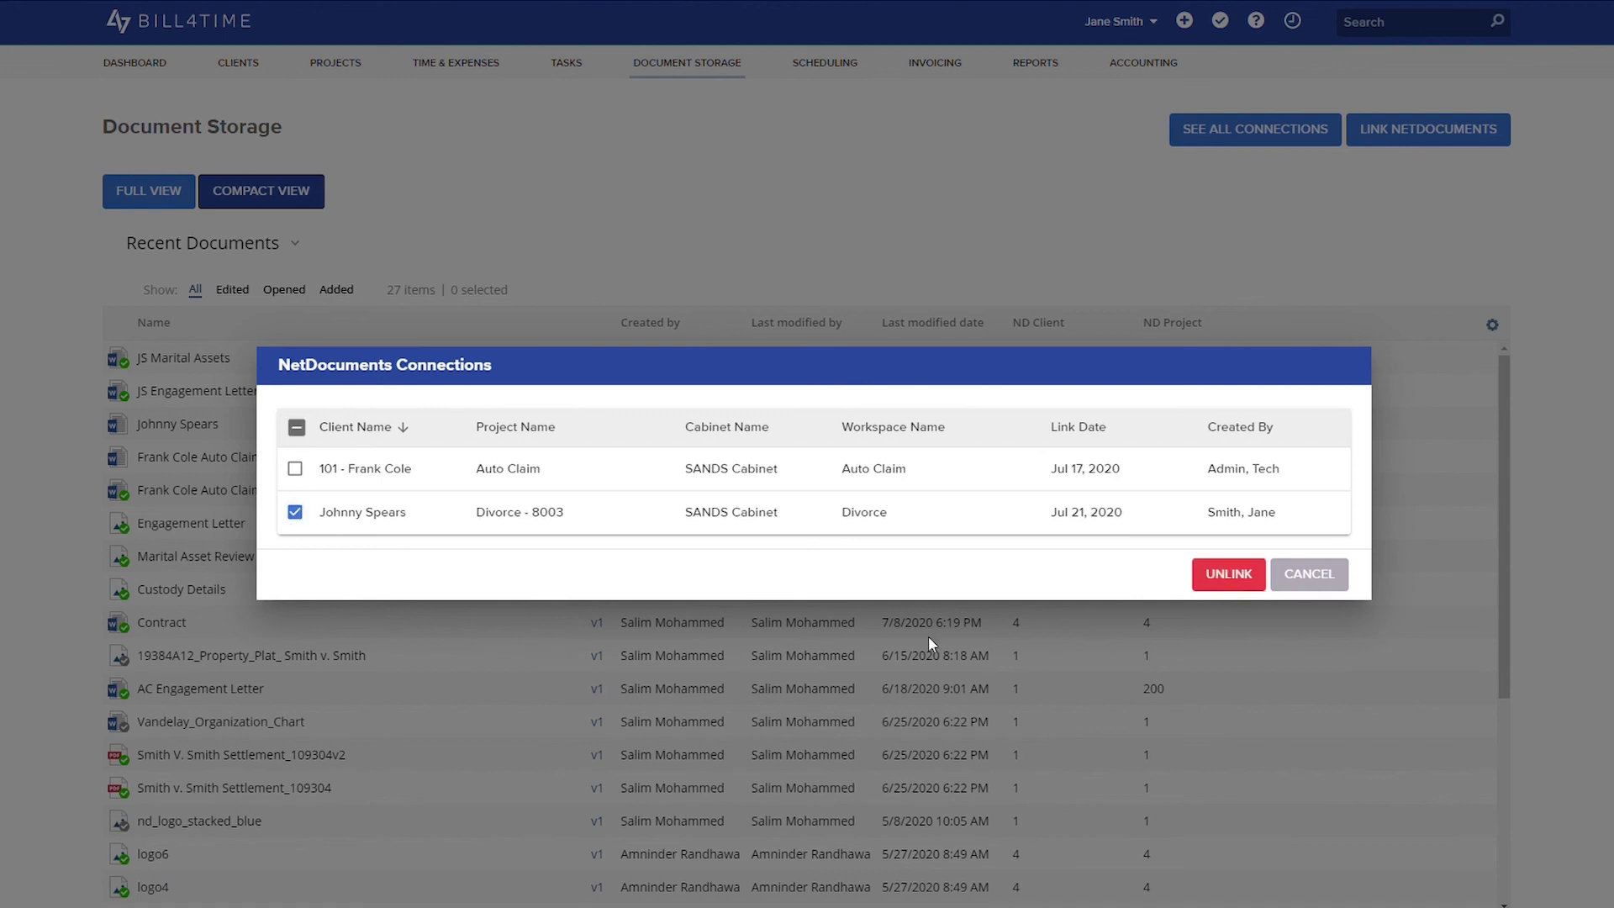
{"action": "left_click", "coordinate": [1233, 587]}
{"action": "left_click", "coordinate": [946, 559]}
{"action": "left_click", "coordinate": [1304, 580]}
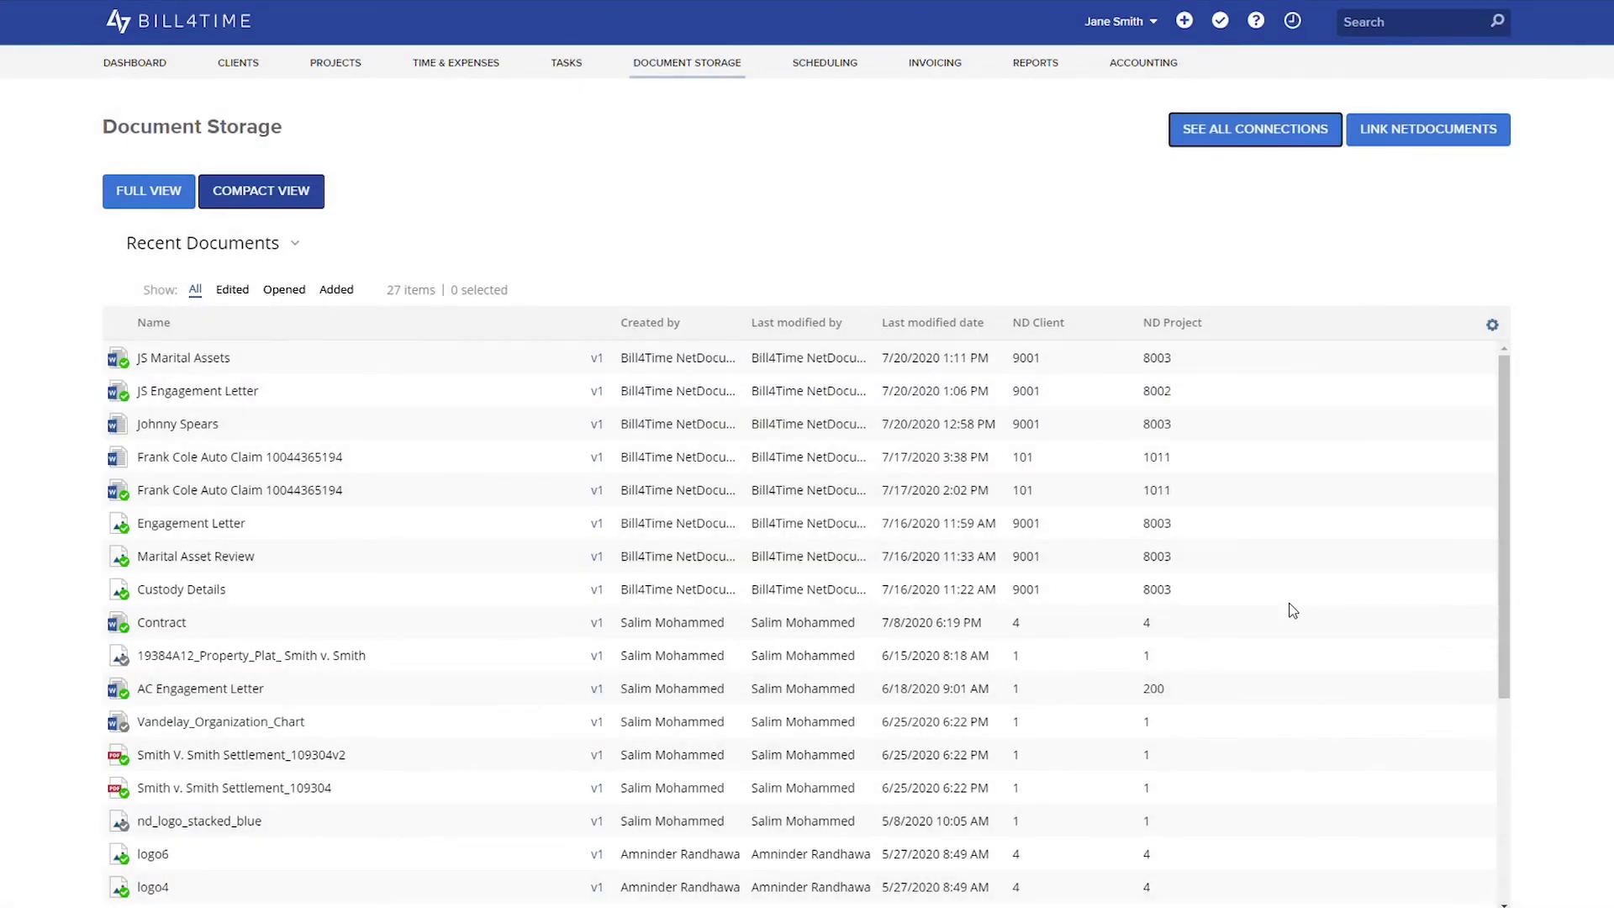